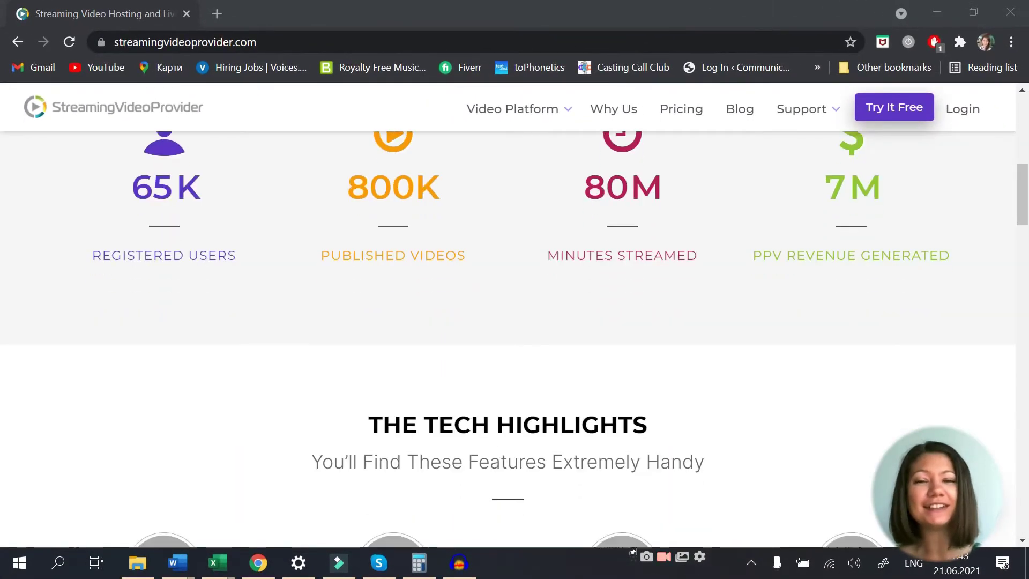
Step: Open the video publishing help page in a new tab and read through it
scroll(507, 332, up, 17)
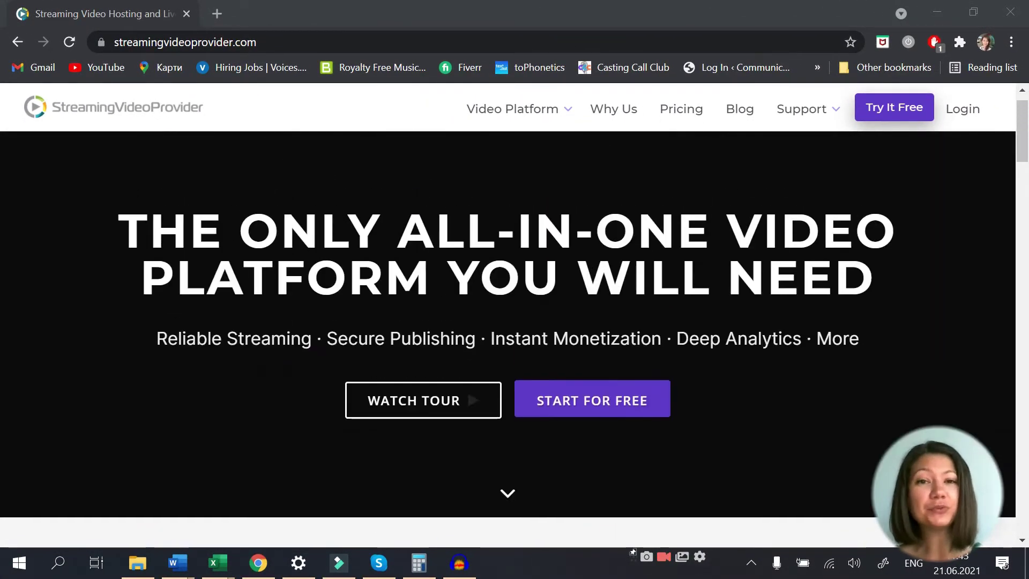
mouse_move(559, 120)
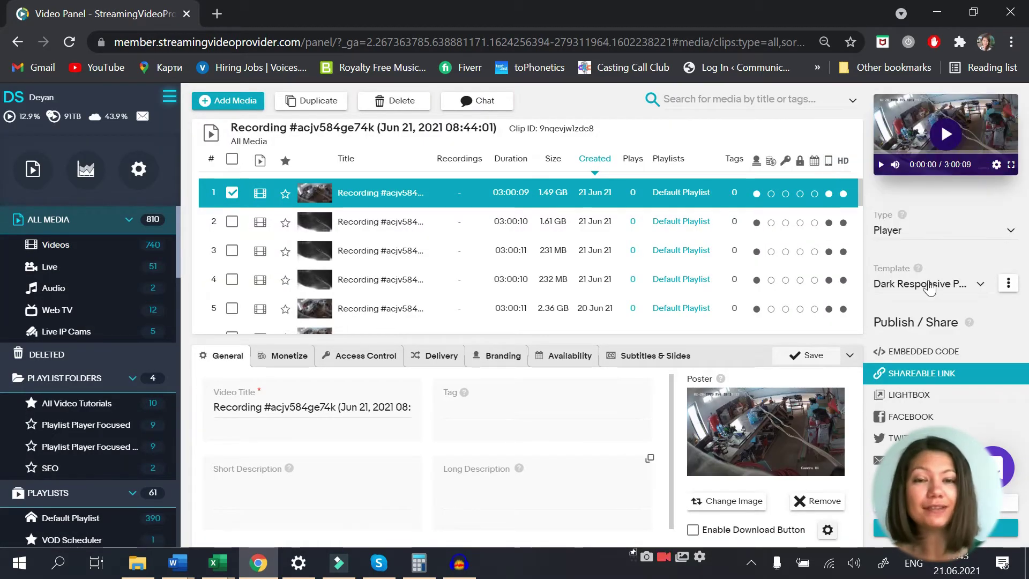
mouse_move(969, 323)
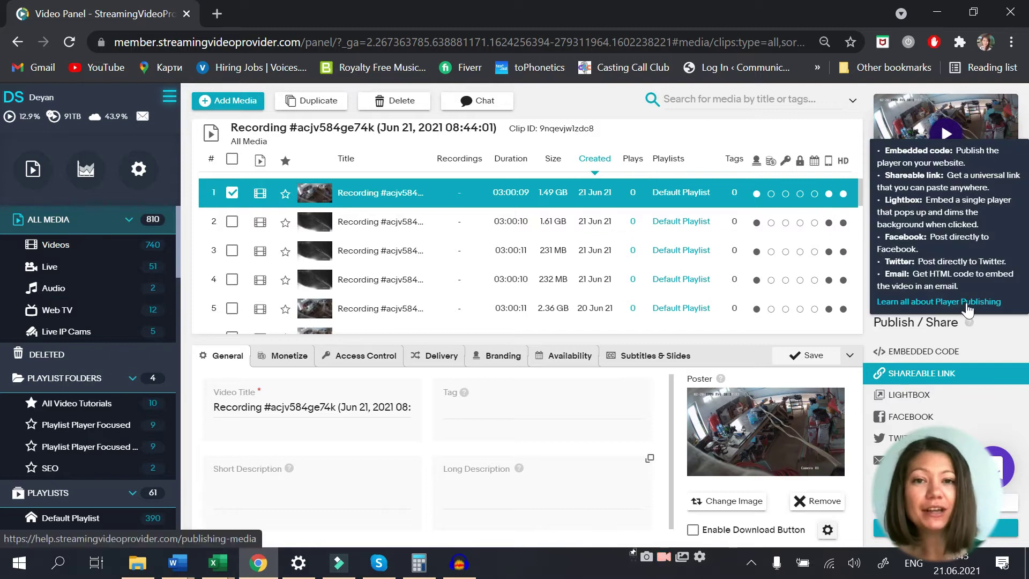
click(965, 301)
scroll(657, 261, down, 15)
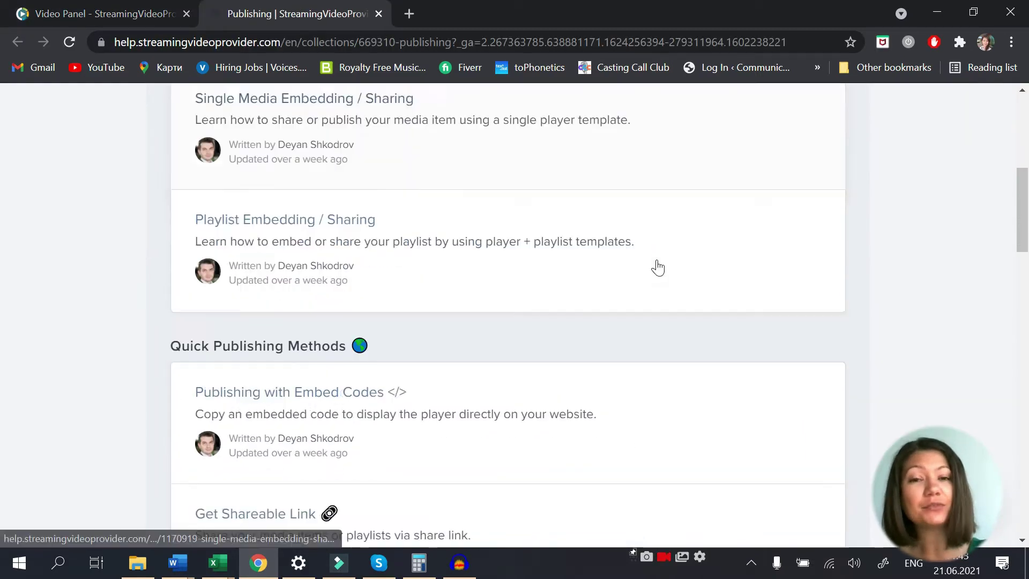
scroll(659, 267, down, 6)
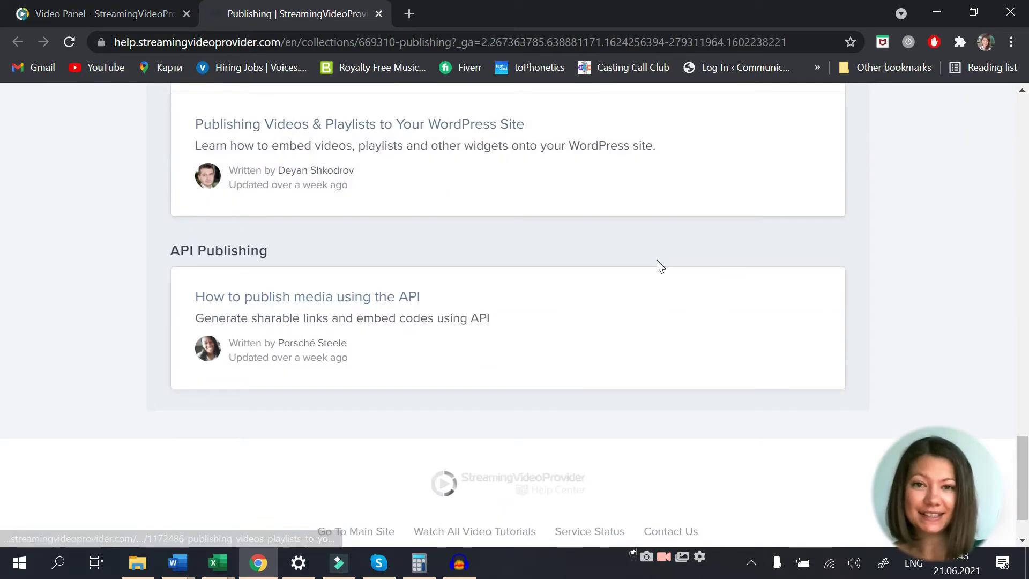
scroll(661, 267, down, 2)
Step: Back in the Video Panel, show the clips of the Militsa playlist
key(ctrl+shift+Tab)
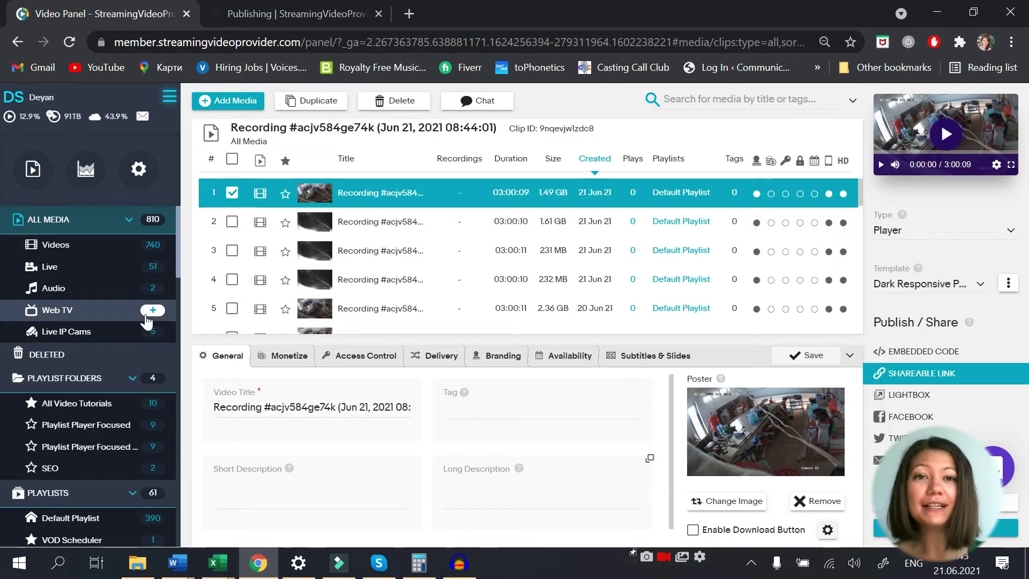
scroll(129, 434, down, 3)
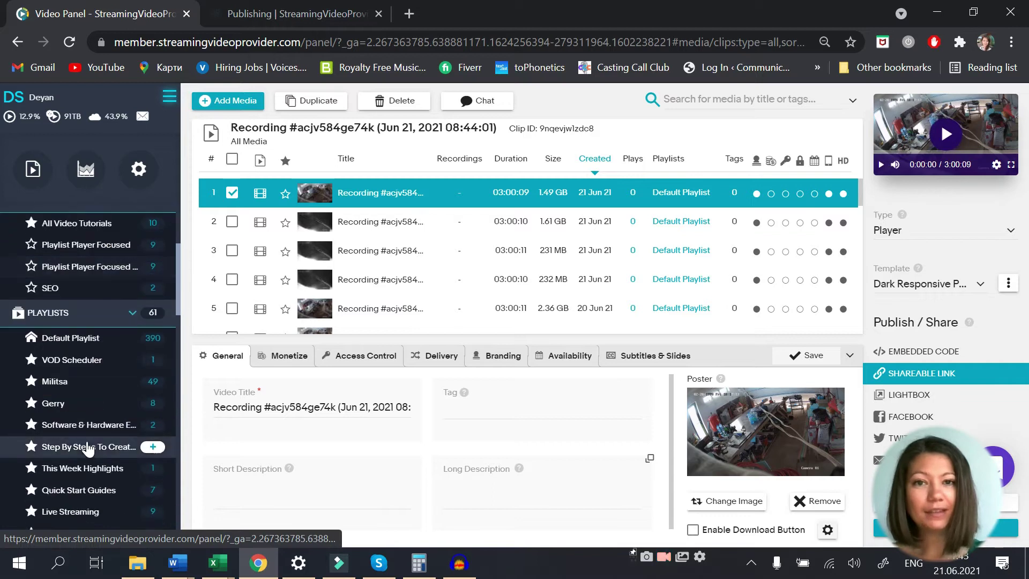
click(115, 383)
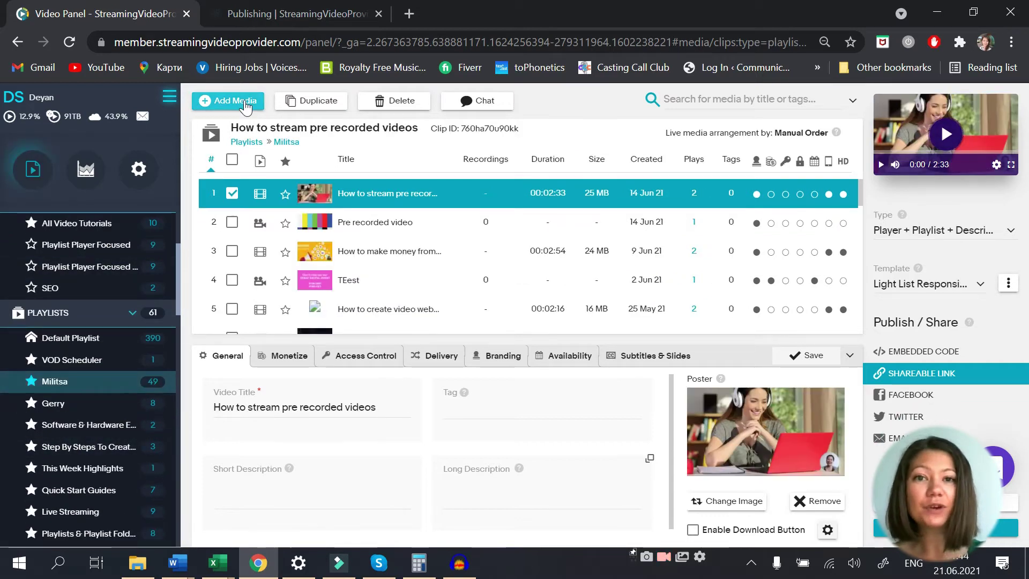
Step: Create a live stream titled 'Virtual Conference' and open its Live Studio broadcast panel
click(244, 102)
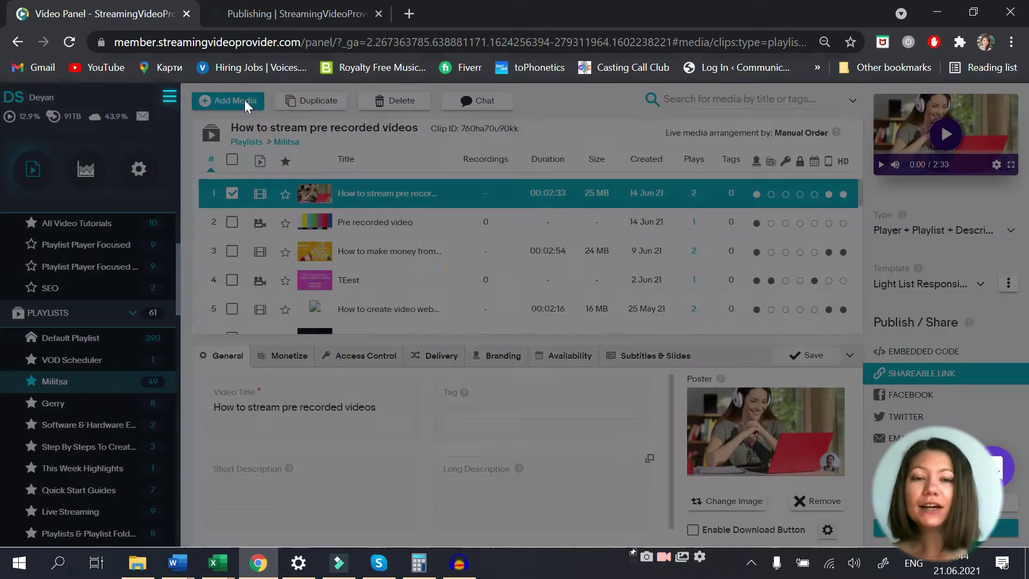
click(472, 172)
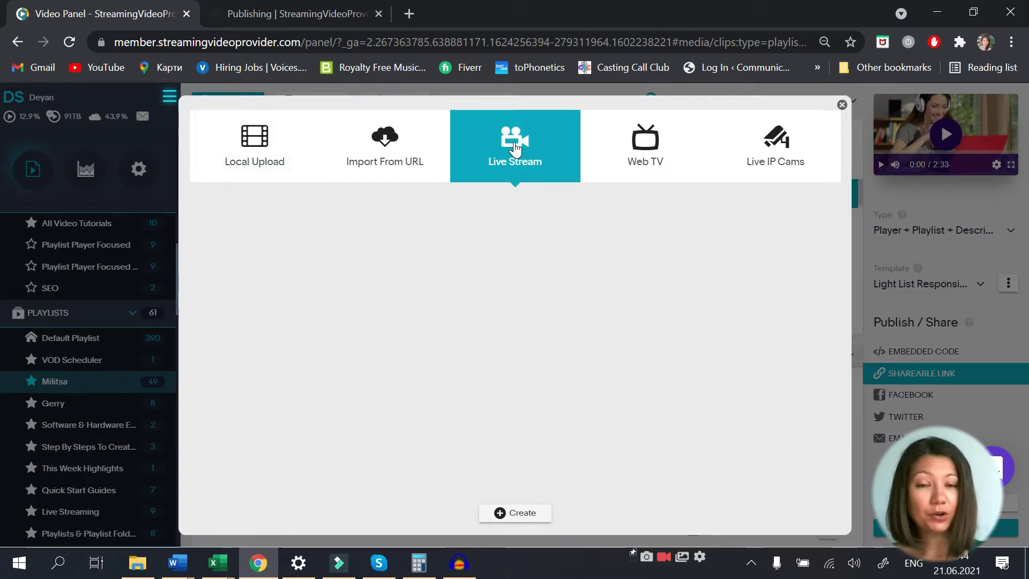
click(350, 259)
text(Virtual Conference)
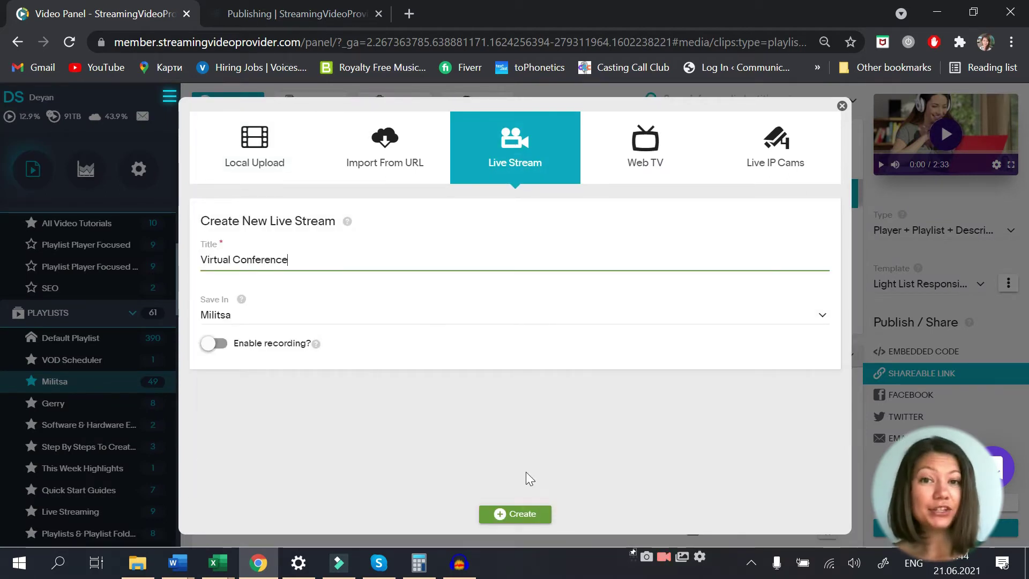
click(520, 514)
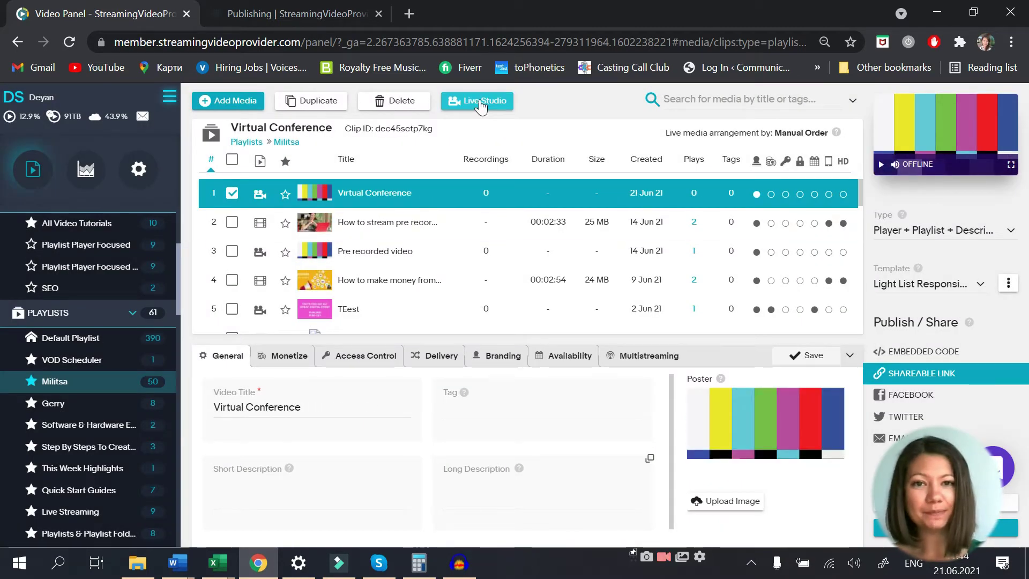
click(481, 102)
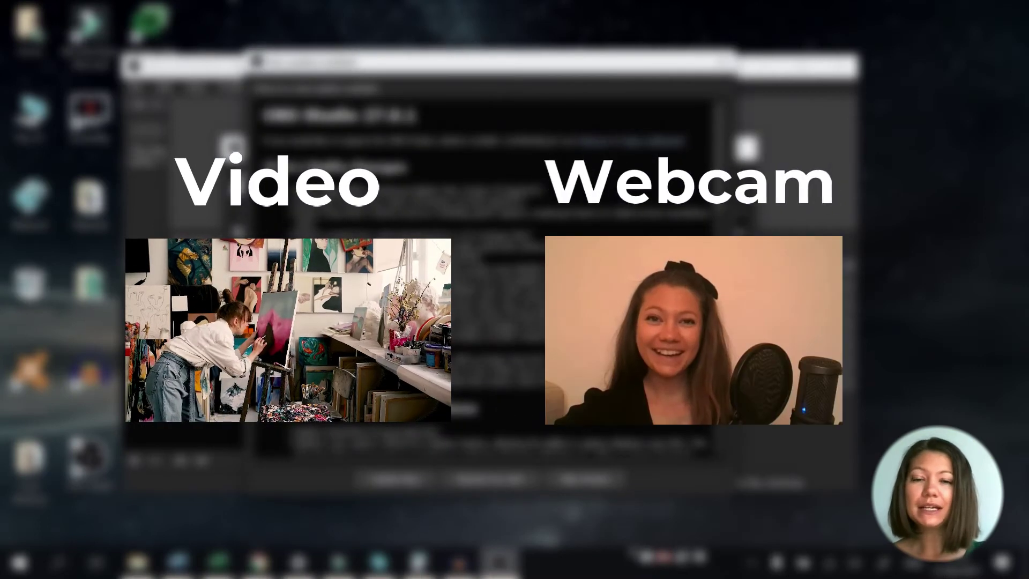
Step: Dismiss OBS Studio's What's New notice to reveal the main scenes and sources window
key(Return)
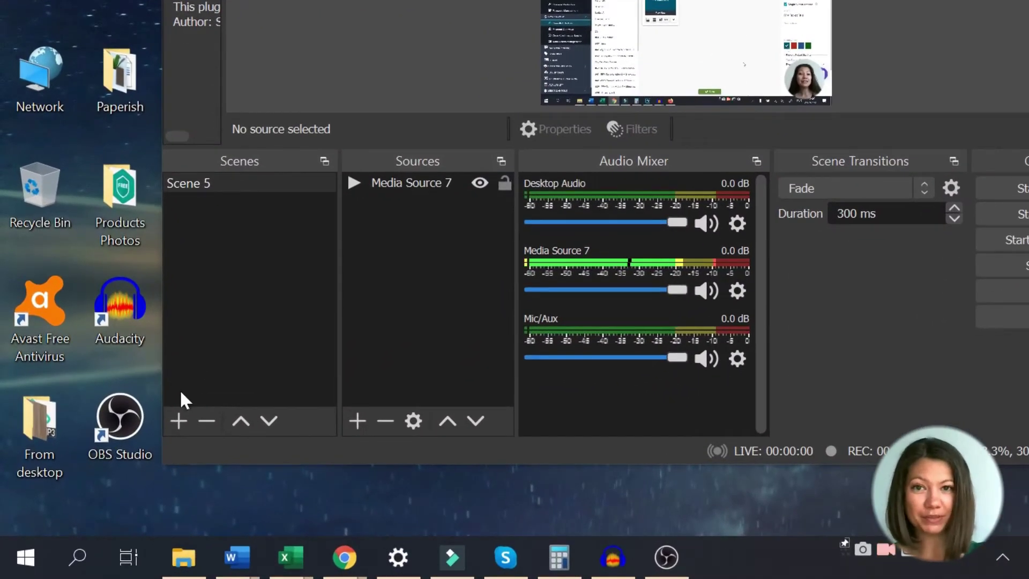
click(178, 420)
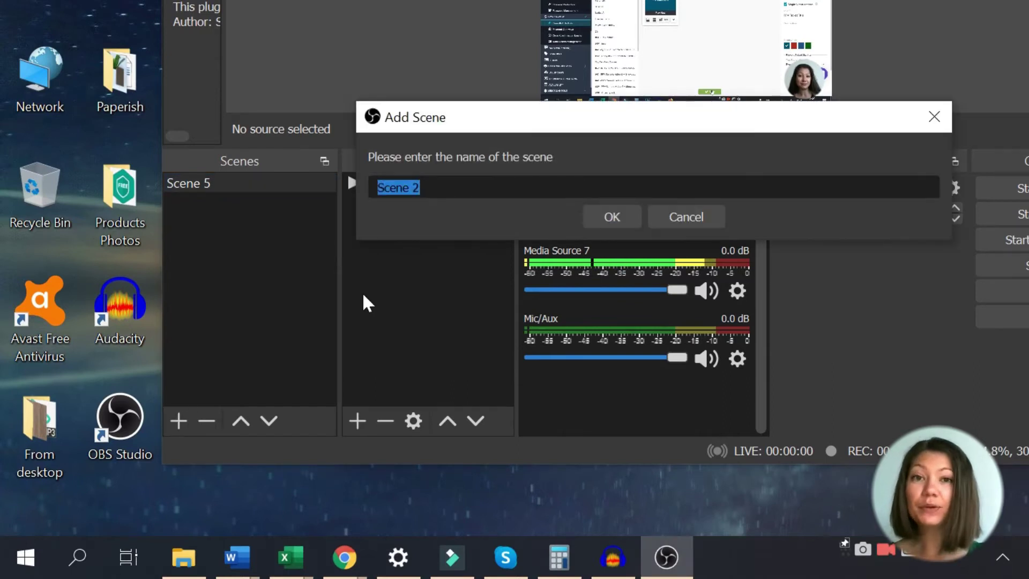
Step: Add a scene named Videos with a media source 'Sponsor #1' playing T4T App.mp4
text(Videos)
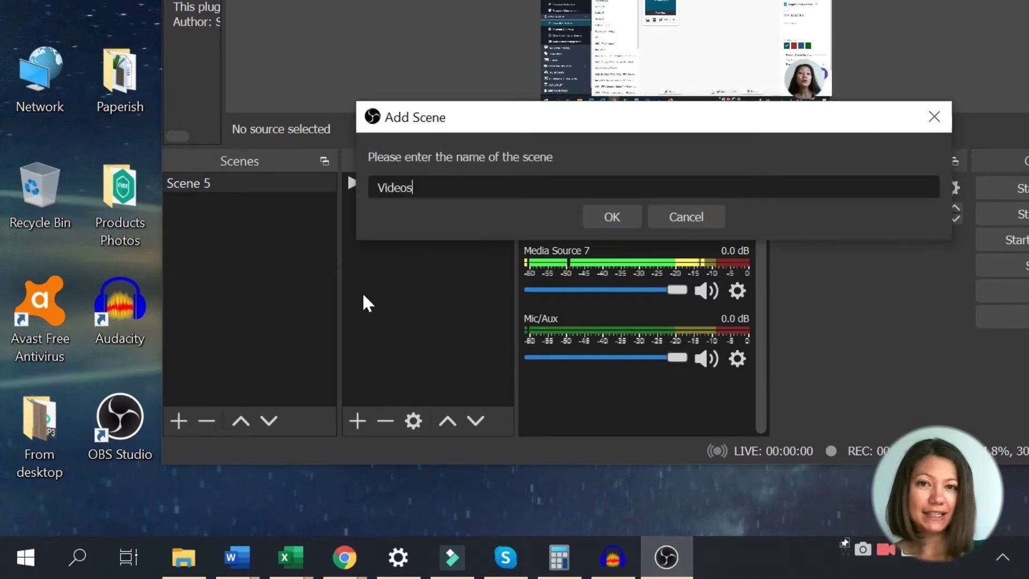
click(612, 216)
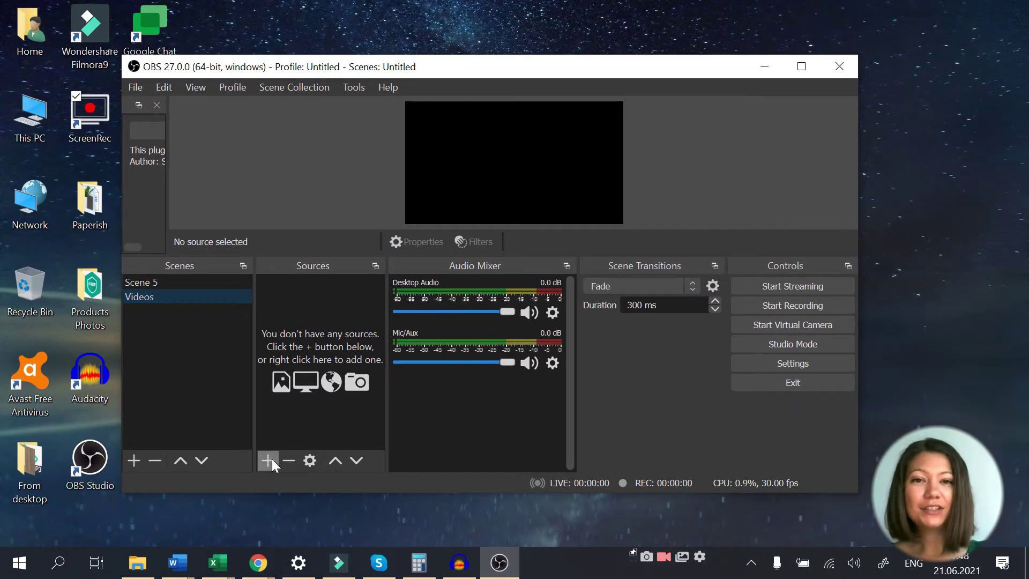
click(268, 459)
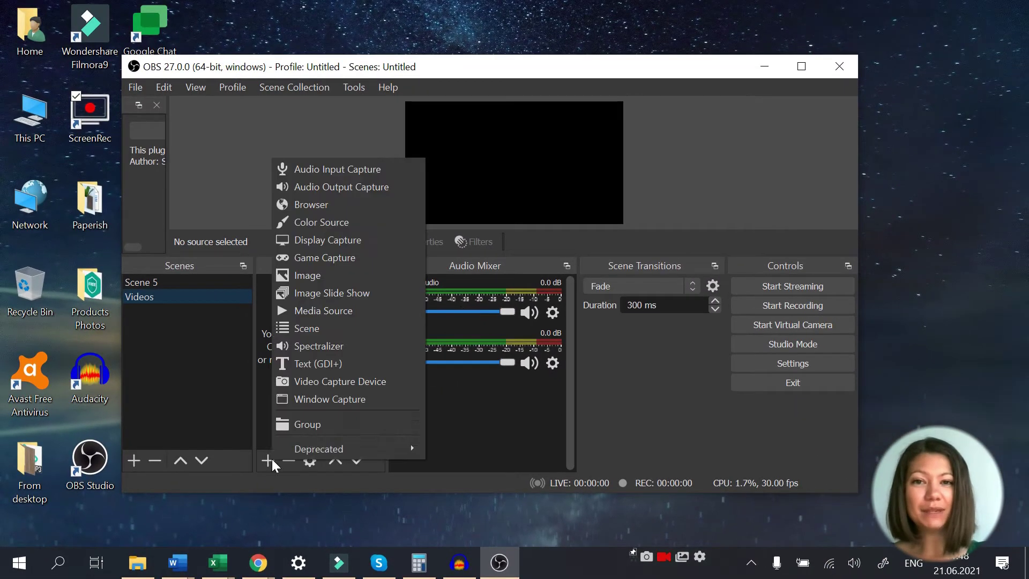
click(335, 311)
text(Sponsor)
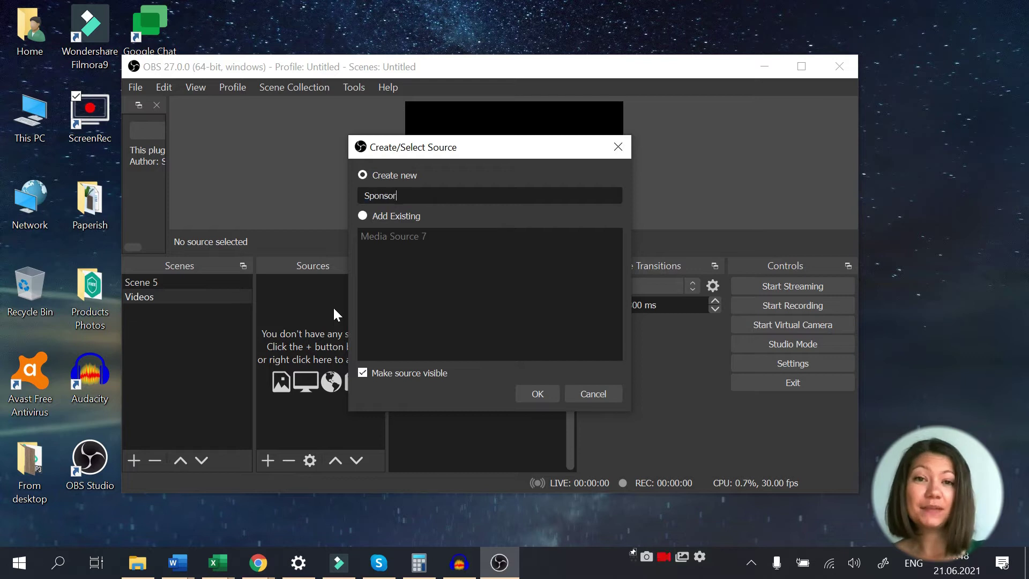
text( @)
key(BackSpace)
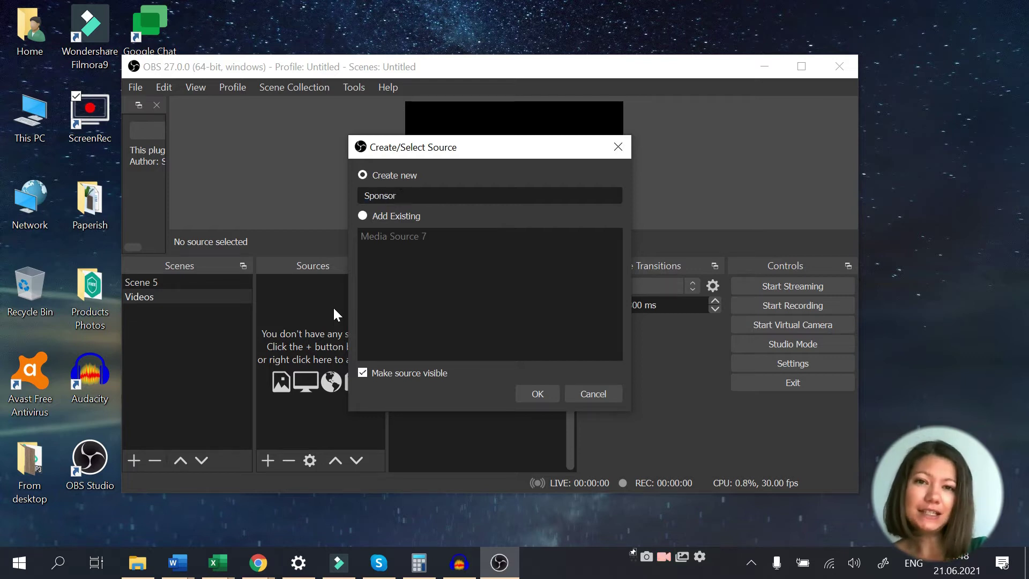
text(#1)
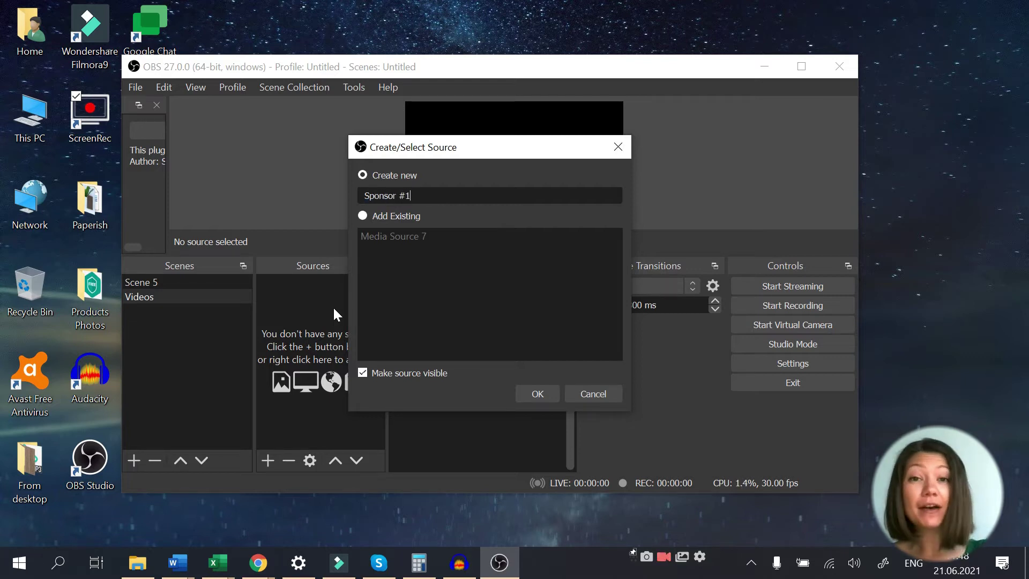
click(533, 393)
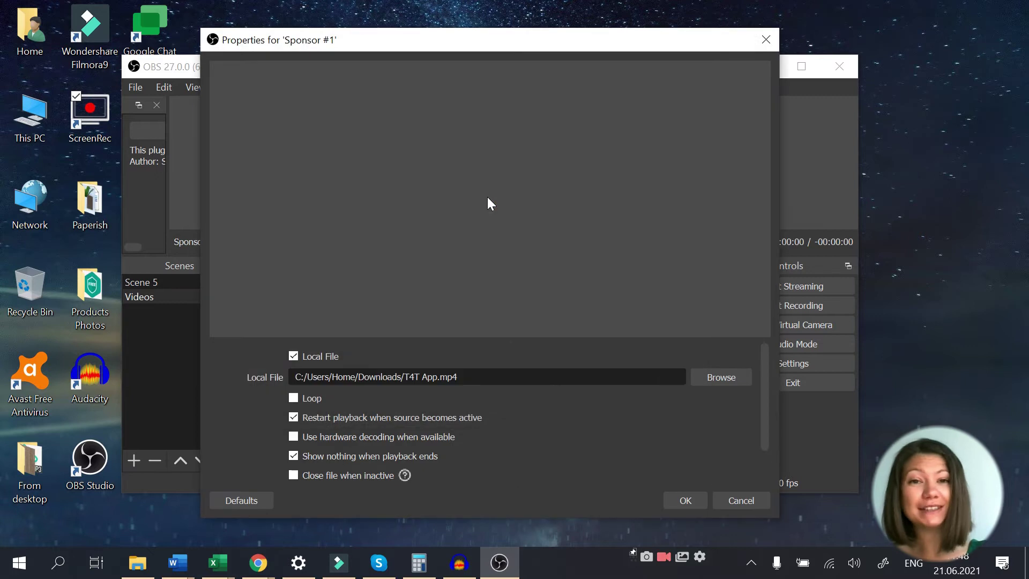
click(679, 499)
Step: Add a new scene named ME
click(134, 460)
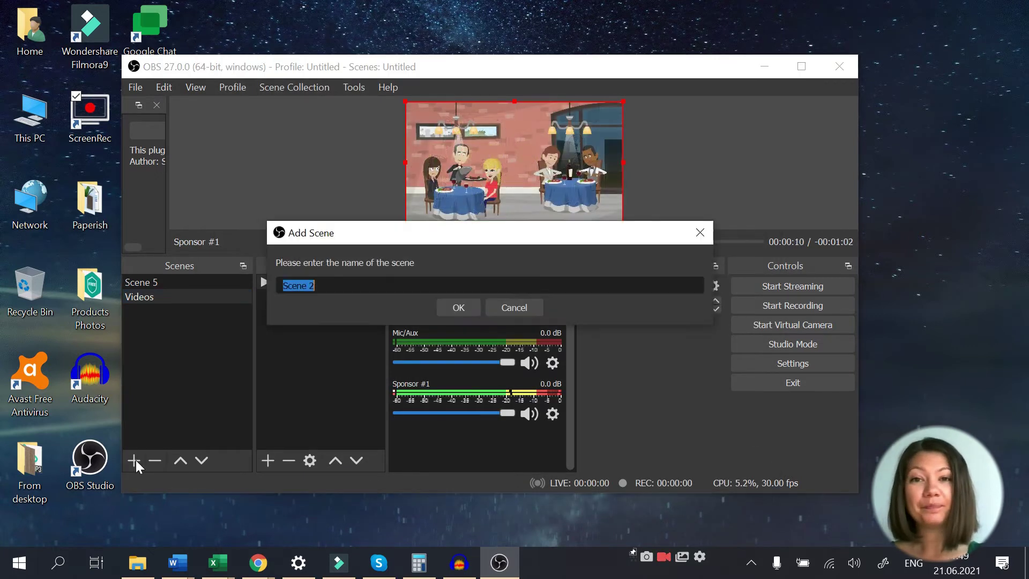
text(ME)
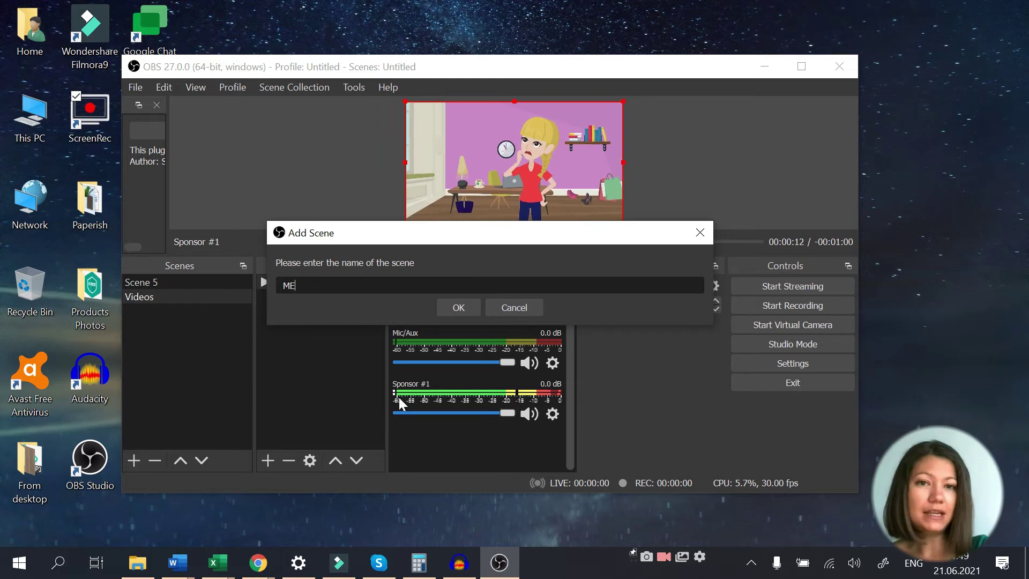
click(452, 310)
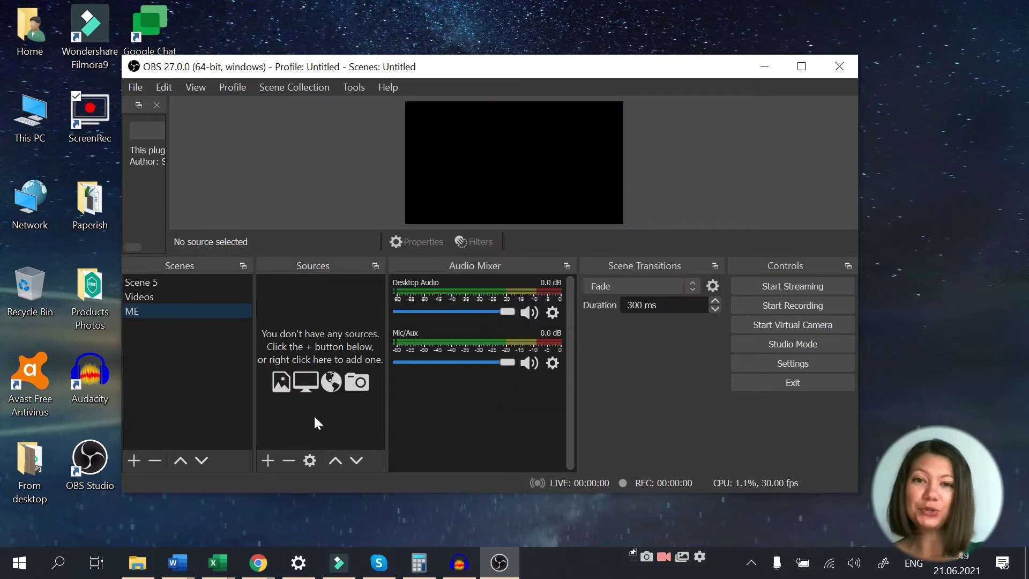
Step: Give the ME scene a Video Capture Device source using the Integrated Camera
click(270, 460)
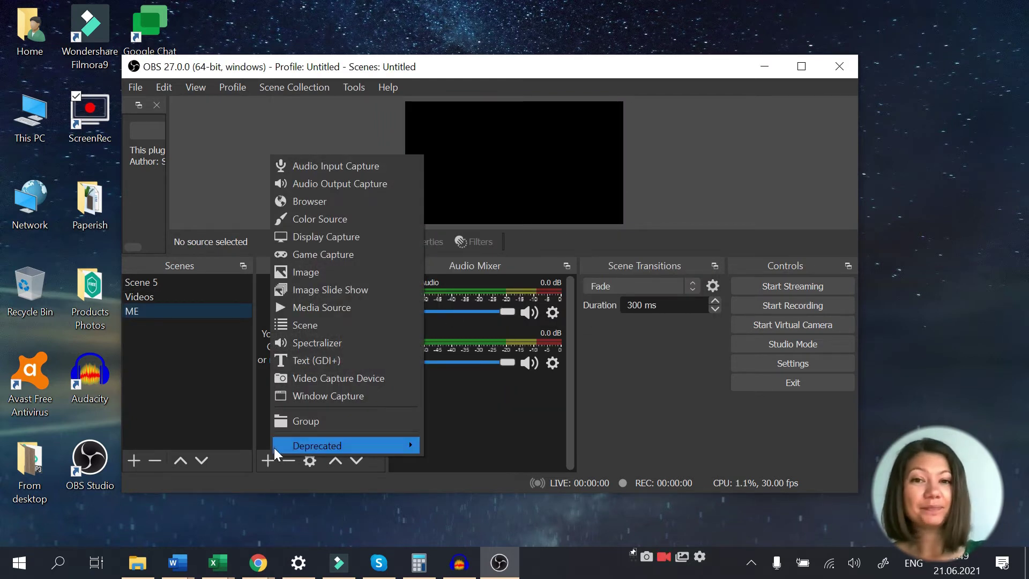
click(333, 375)
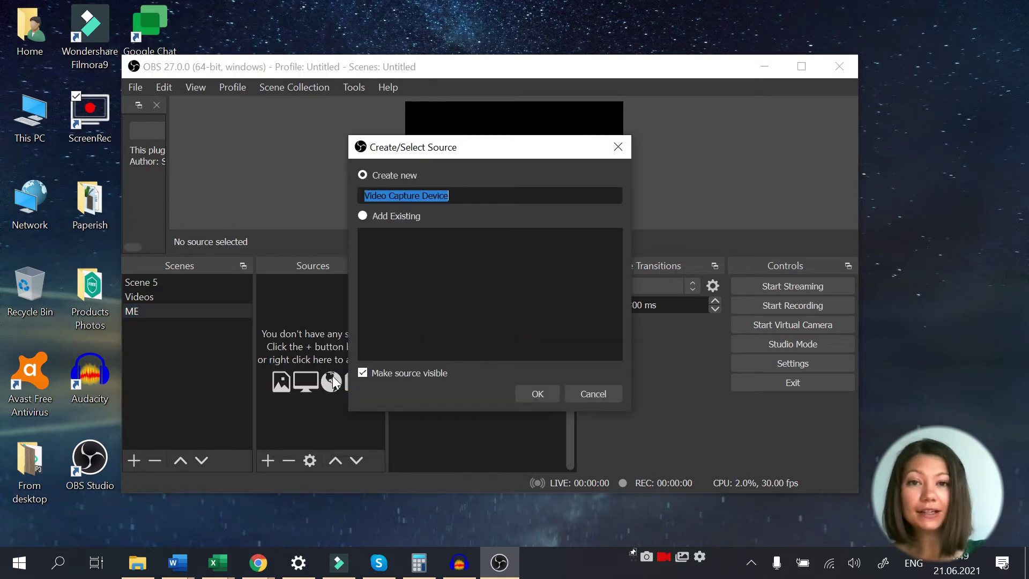
click(529, 393)
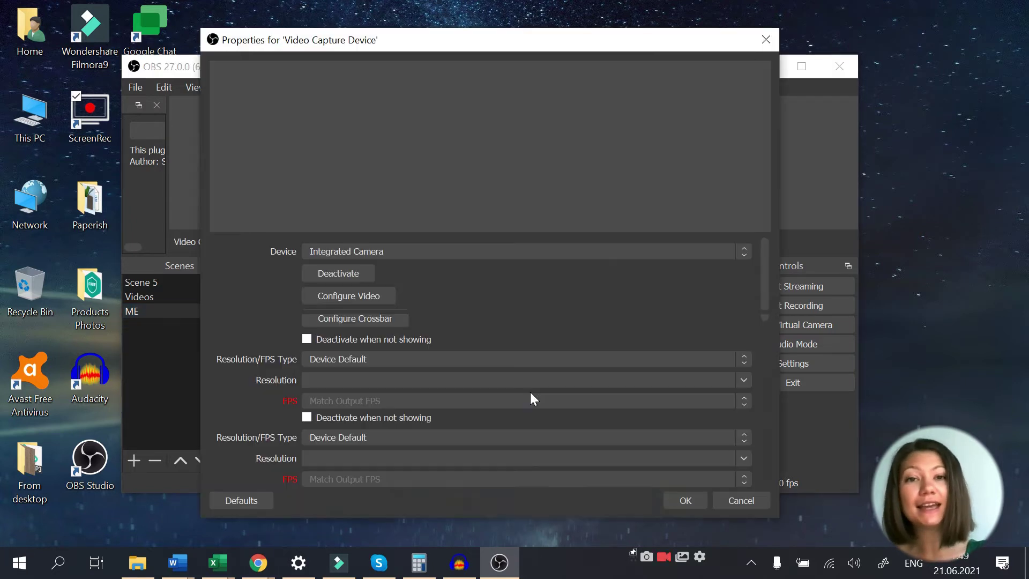
click(513, 252)
click(512, 262)
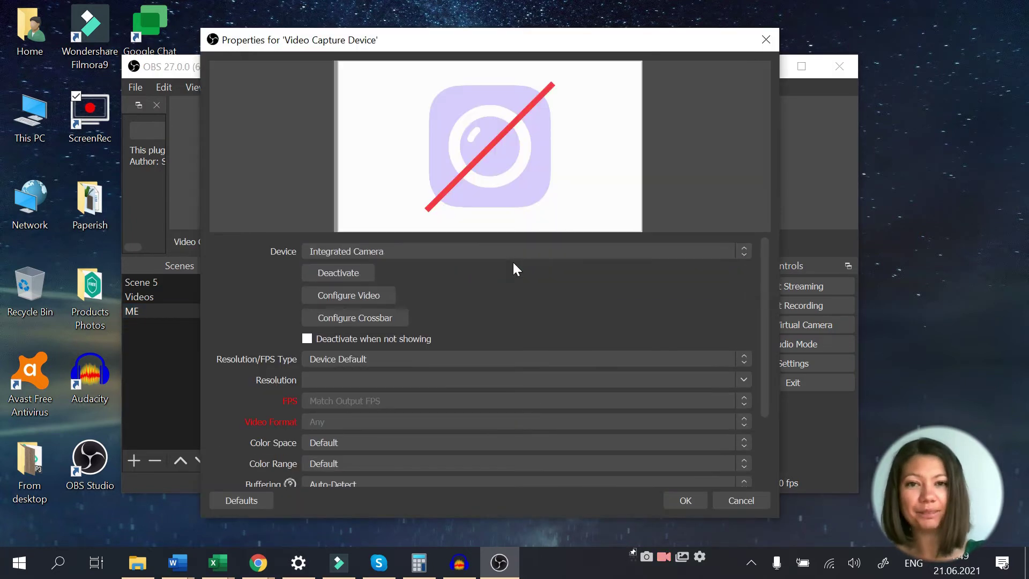
key(Return)
click(267, 461)
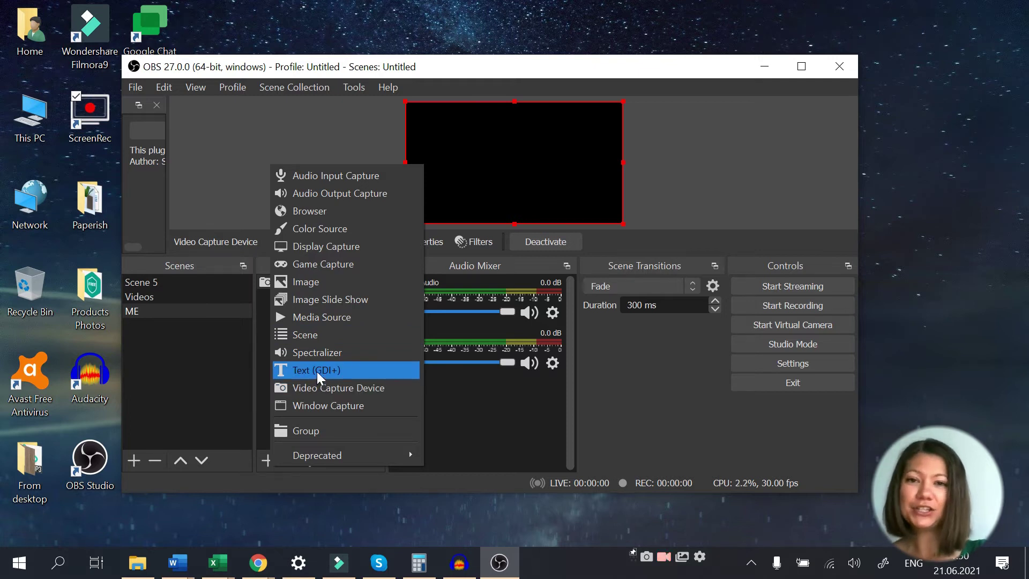
Step: Add an Overlay image source with overlay OBS.png, stretched to cover the canvas
click(333, 282)
text(Overlay)
click(549, 395)
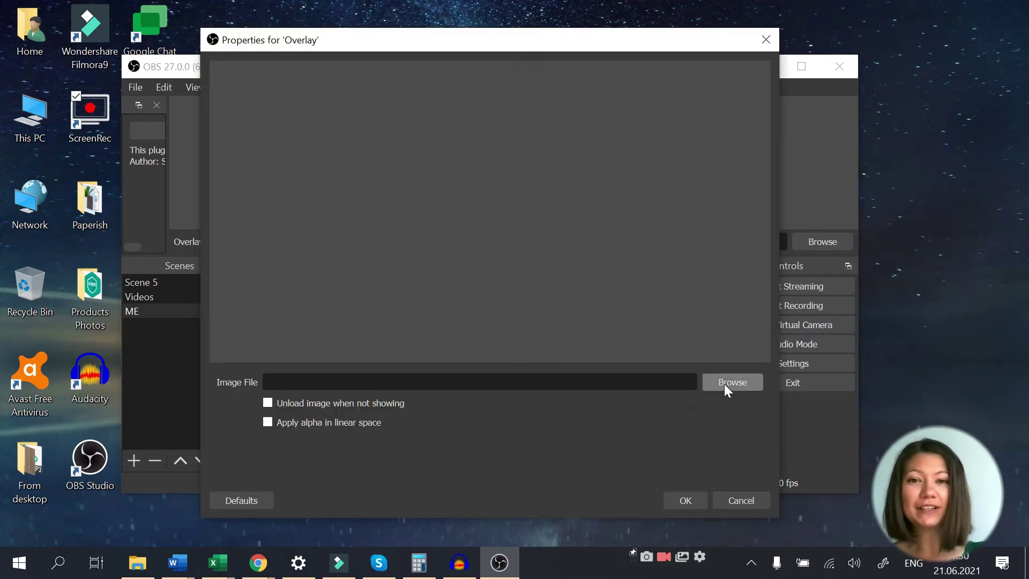
click(732, 382)
click(260, 180)
double_click(391, 187)
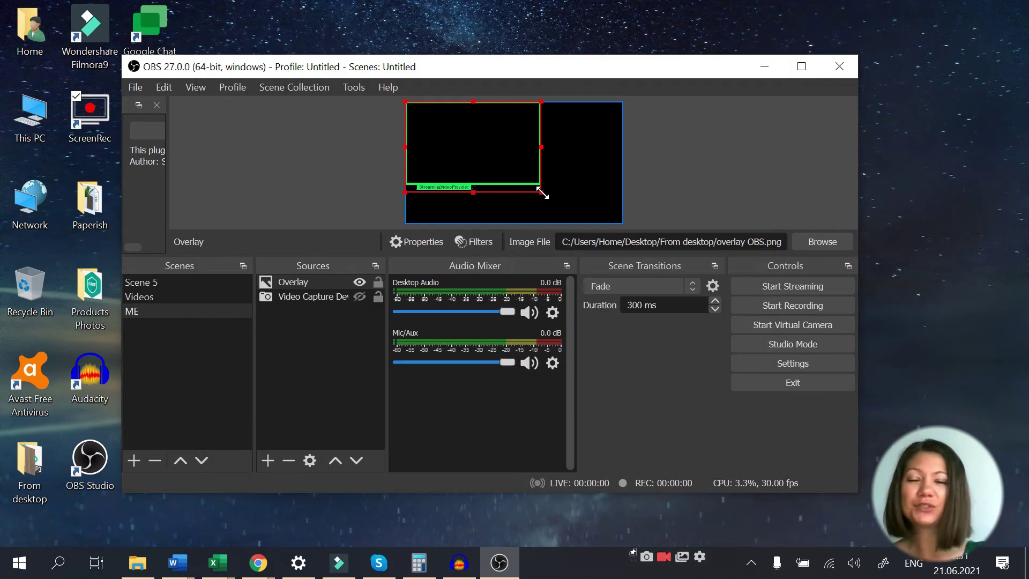
drag(541, 193, 603, 199)
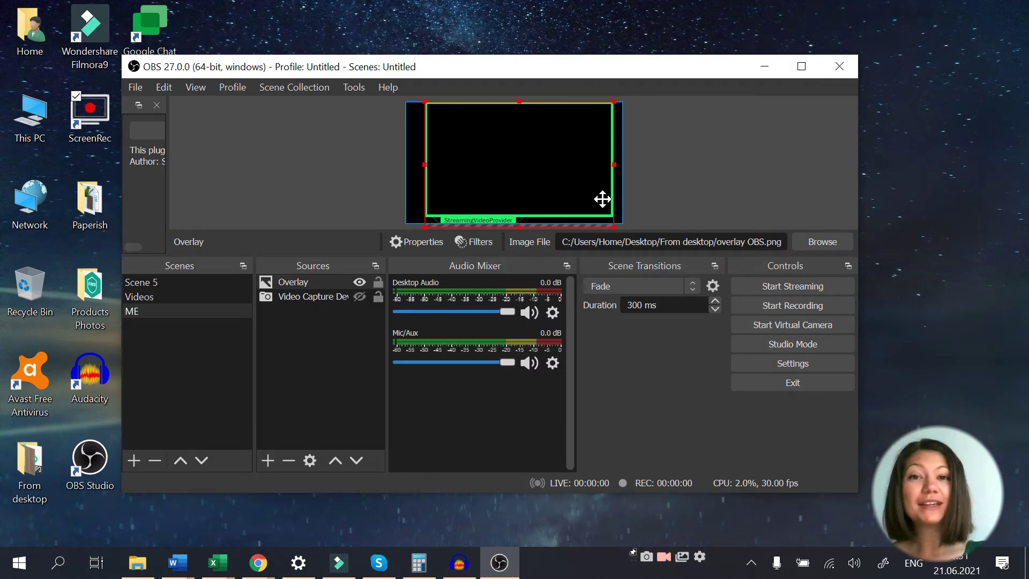
click(692, 196)
Step: Create a new scene named Participants
click(300, 297)
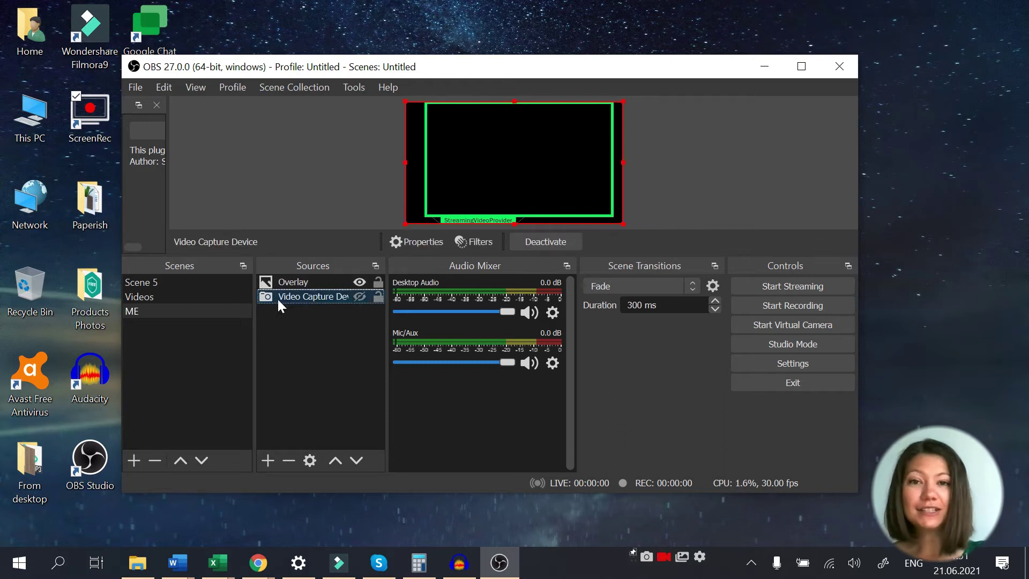
click(137, 460)
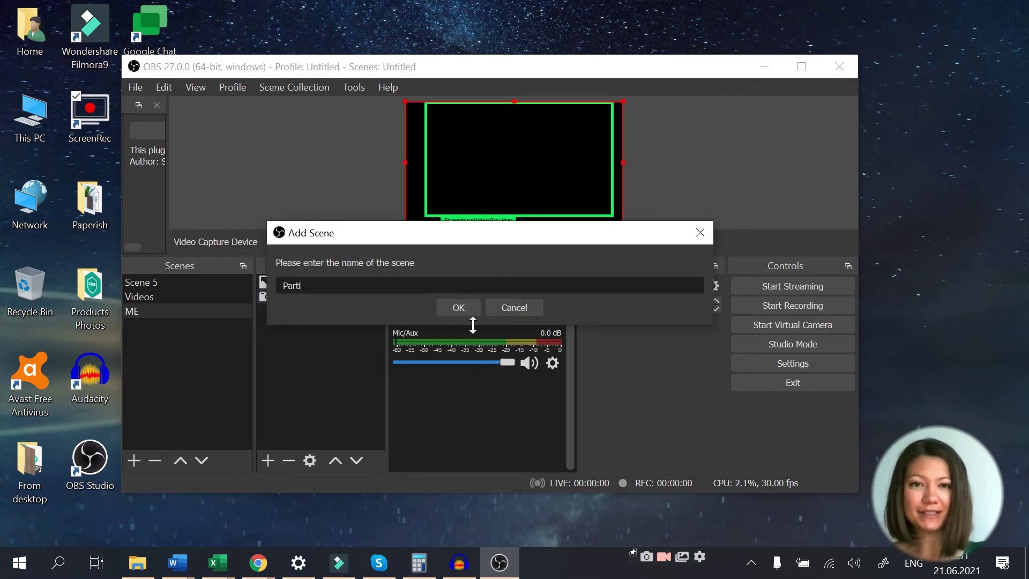
click(460, 312)
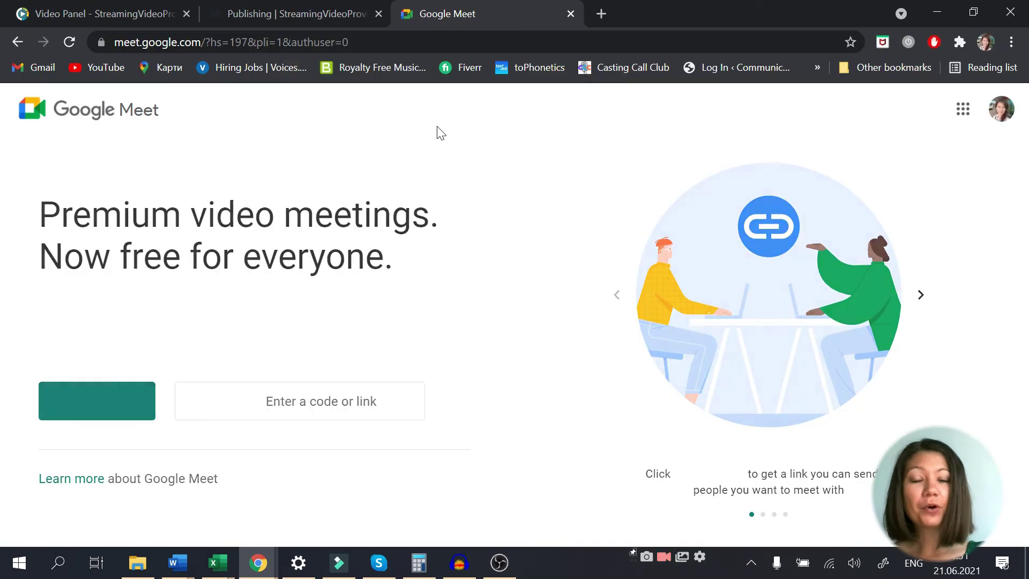
Step: Create a Google Meet meeting for later and open its pre-join page
click(116, 405)
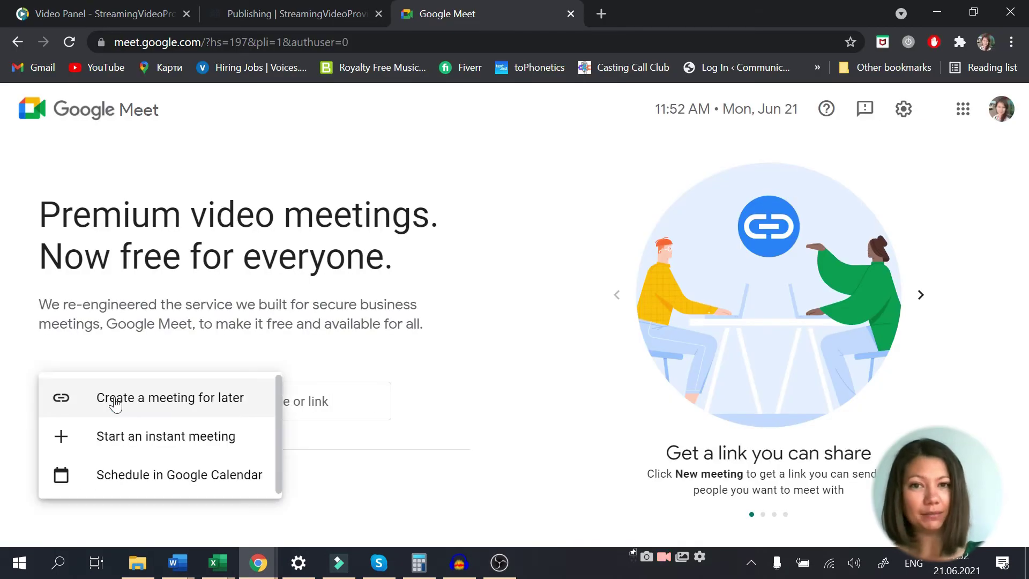
click(207, 403)
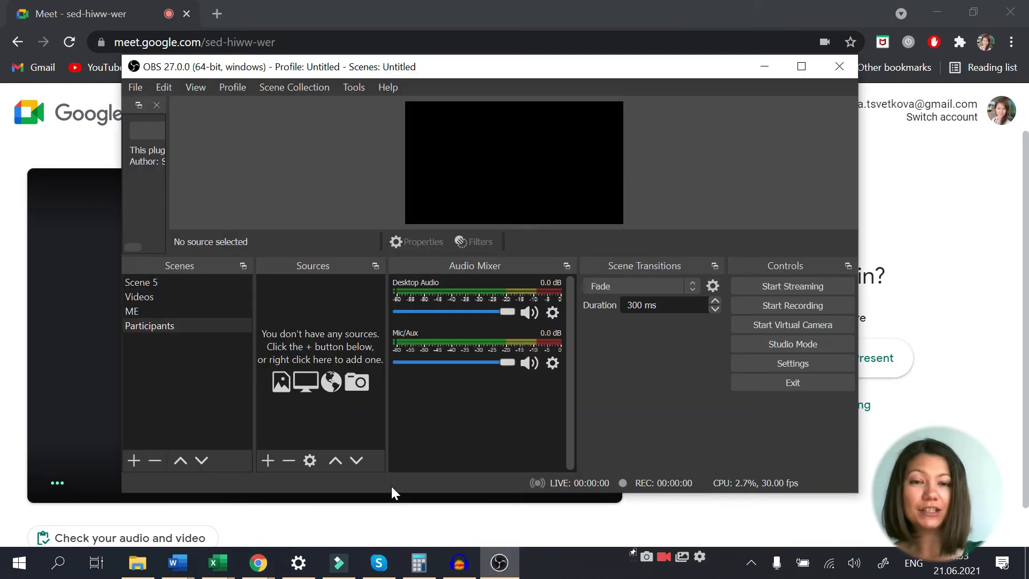
Step: Add a Window Capture source of the Google Meet Chrome window to the Participants scene
click(499, 563)
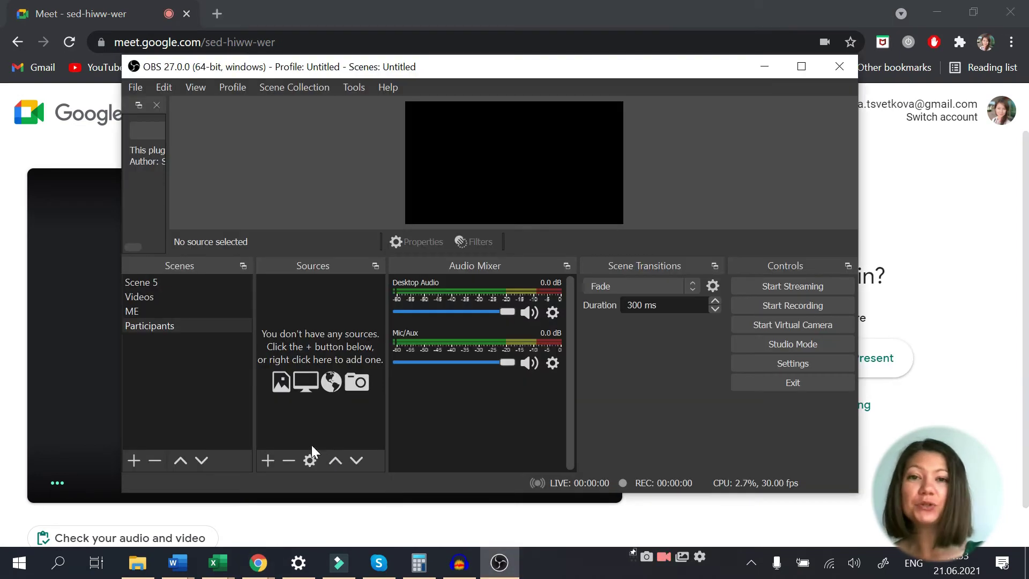
click(267, 459)
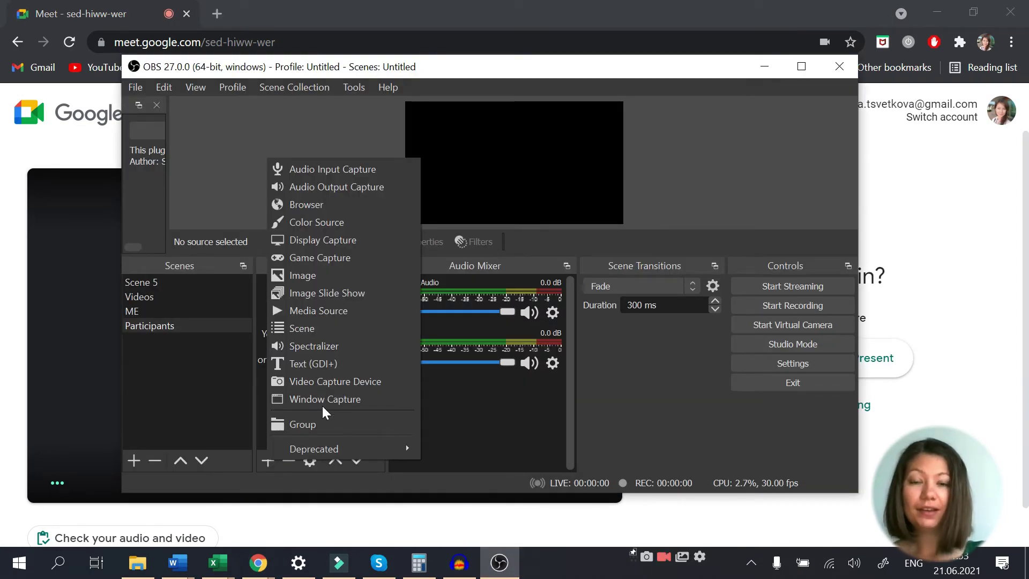
click(342, 398)
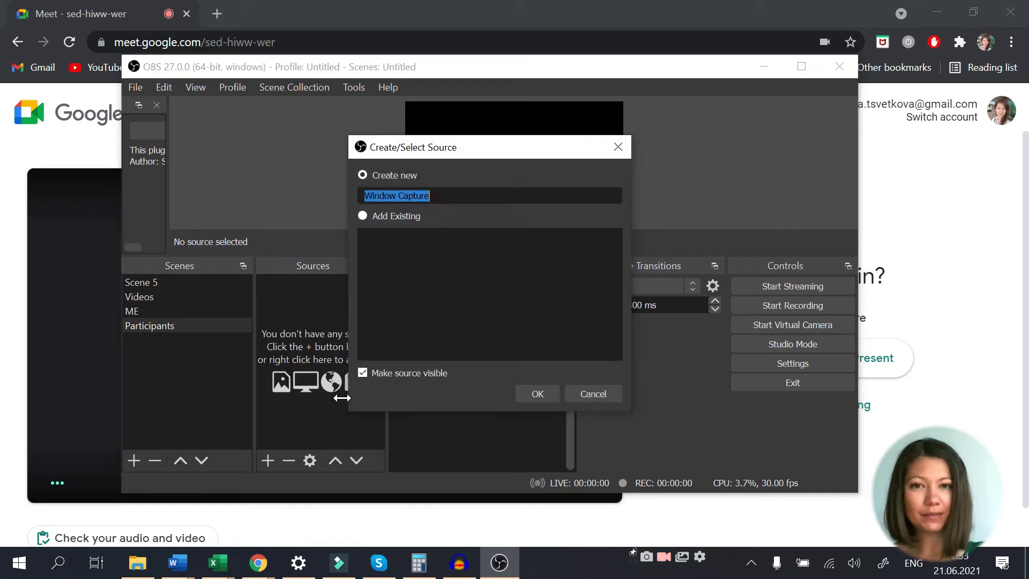
click(537, 393)
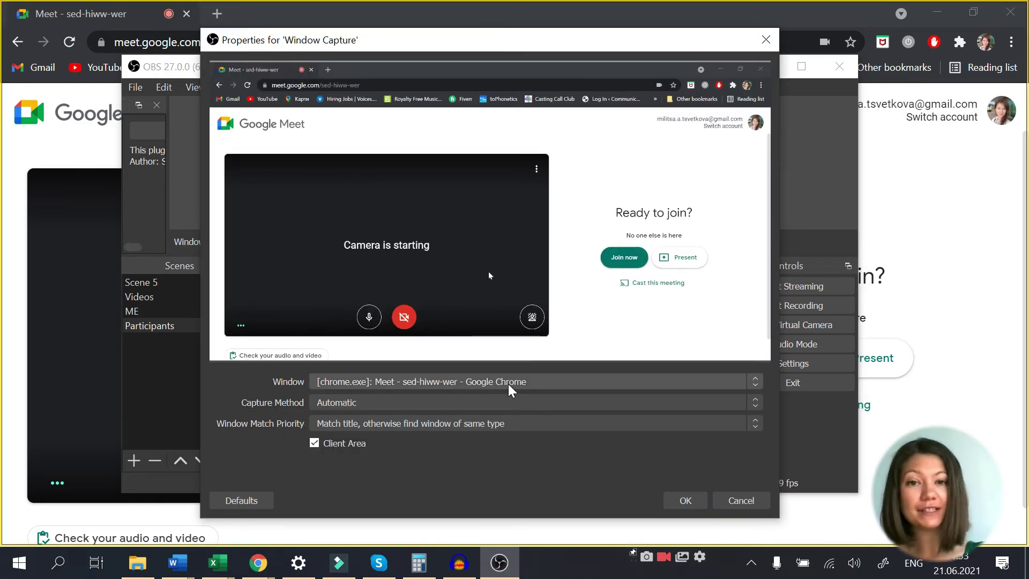
click(579, 387)
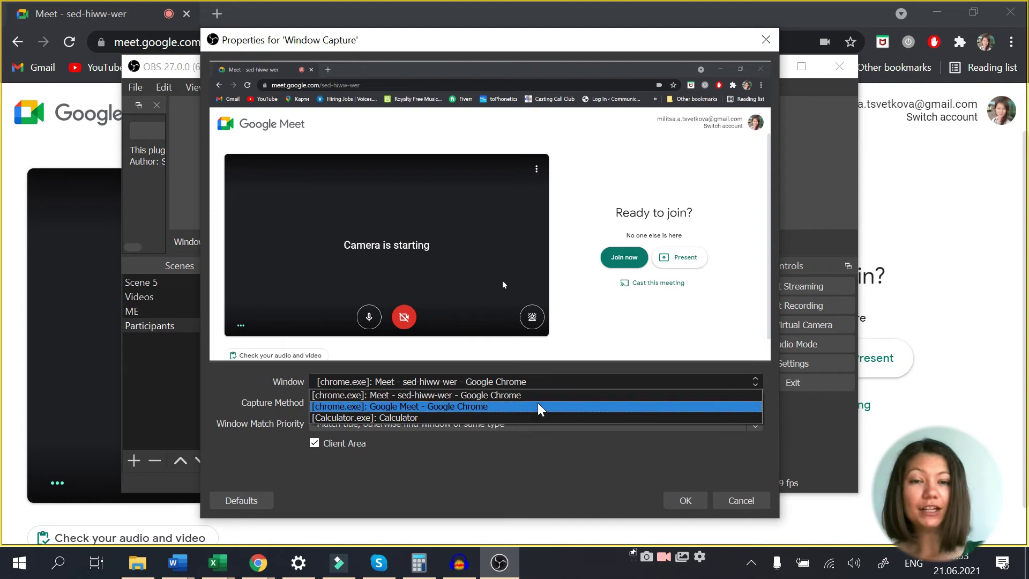
click(552, 395)
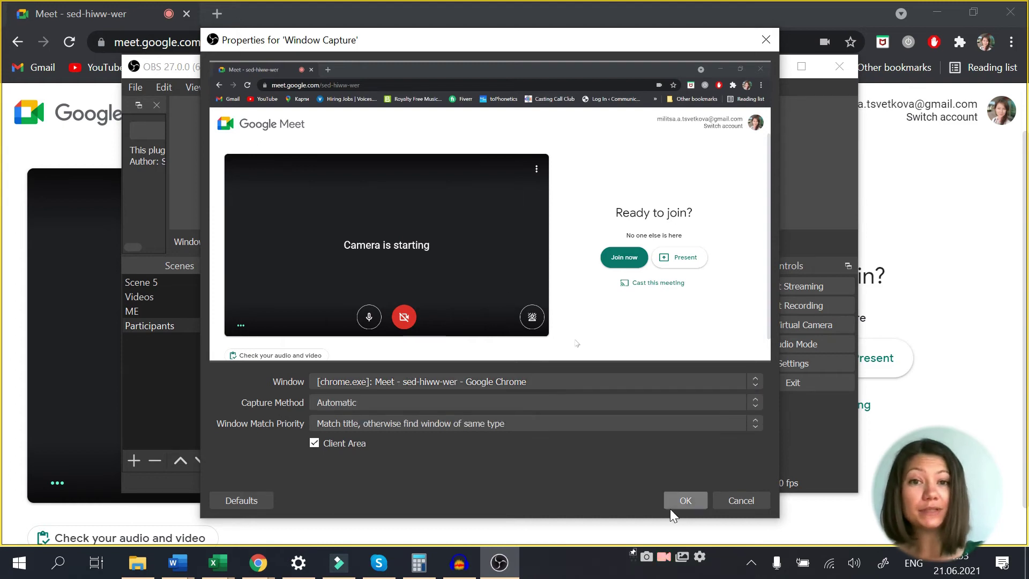
click(687, 500)
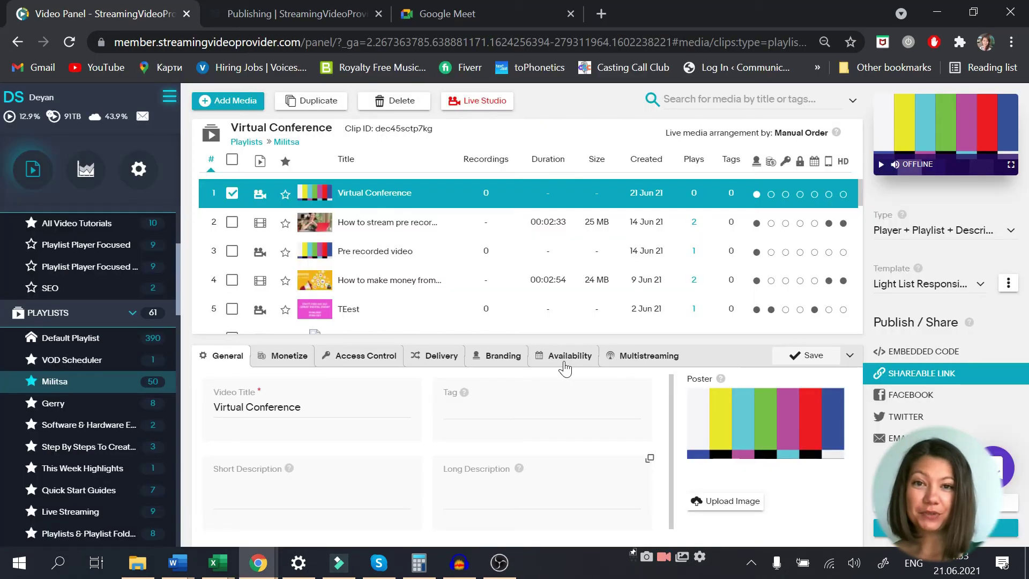
Step: Schedule Virtual Conference with Specific Date & Time availability starting 1 July 2021, 12:00
click(564, 360)
click(457, 403)
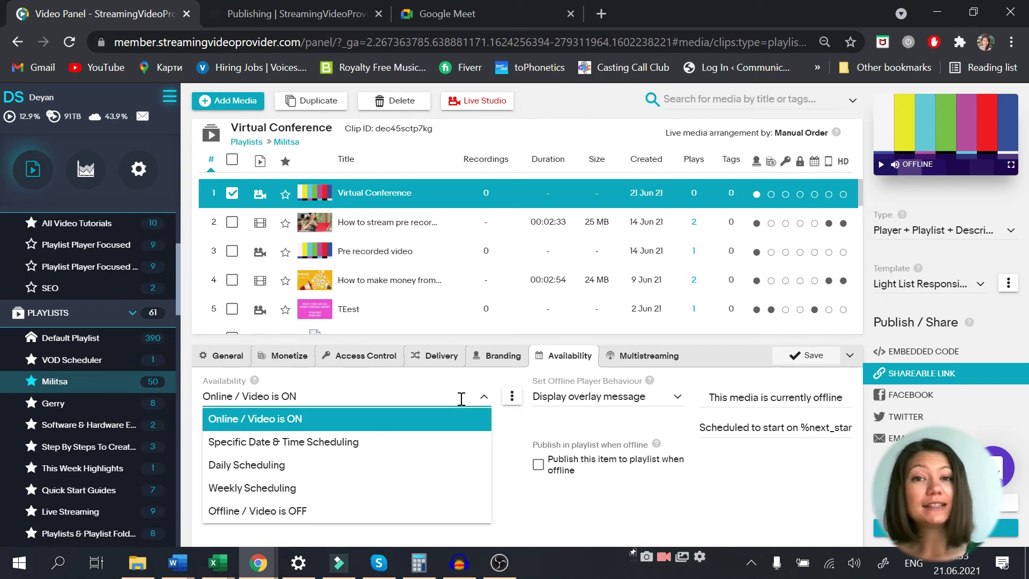
click(380, 442)
click(381, 445)
click(317, 362)
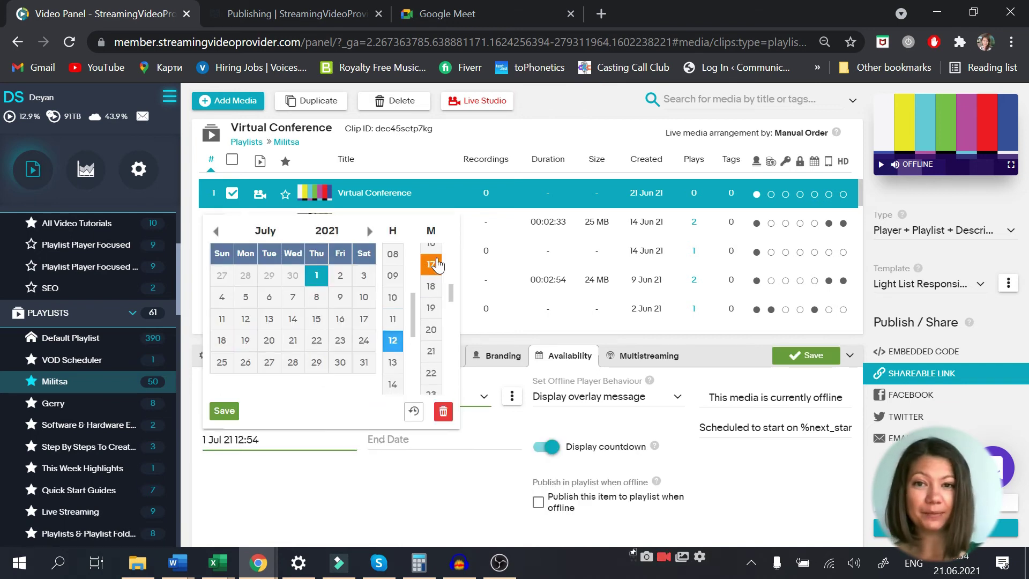
click(224, 411)
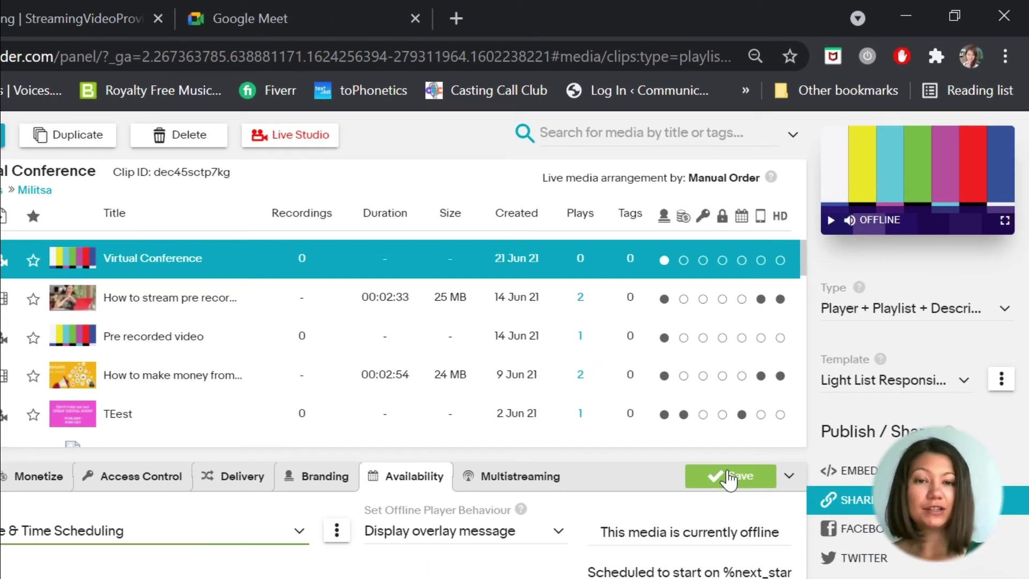
Step: Set the Virtual Conference player type to Player + Chat and save the settings
click(1001, 310)
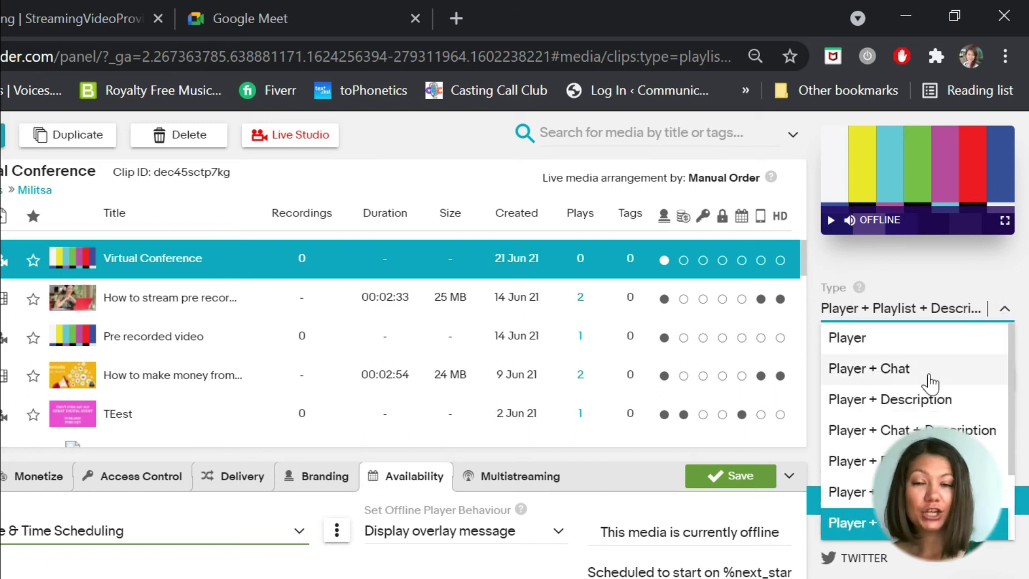
click(930, 370)
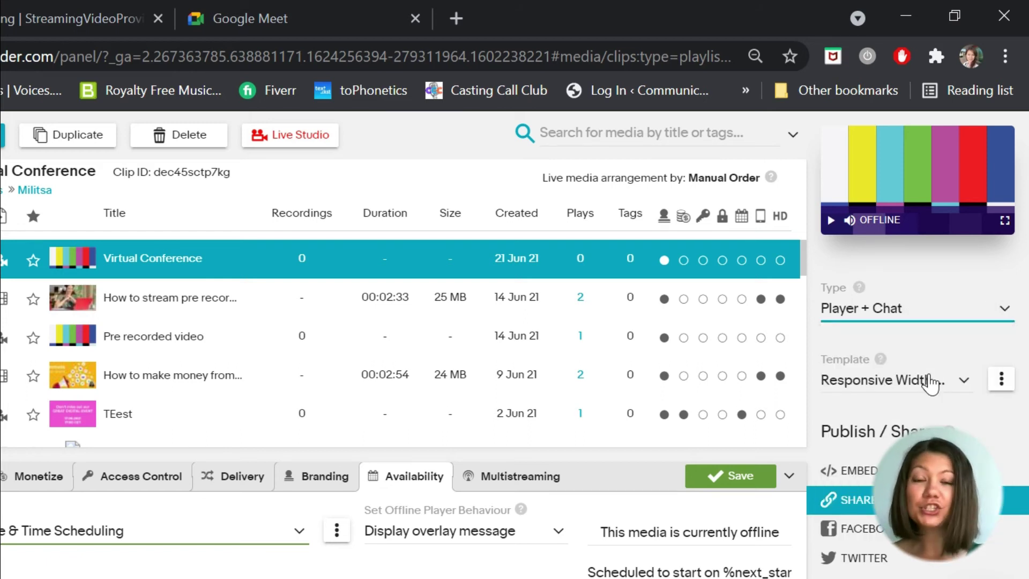
click(847, 471)
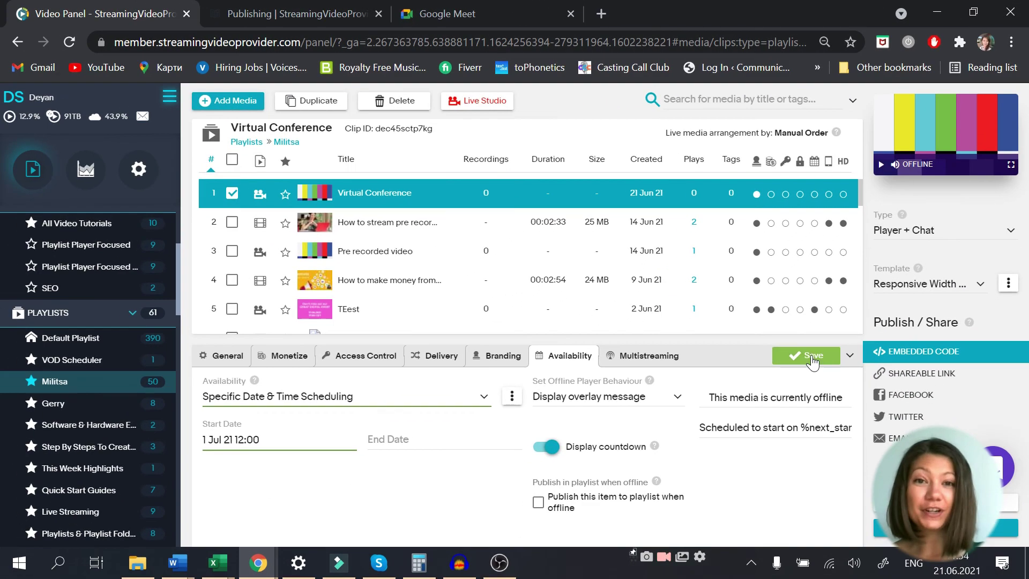
click(813, 357)
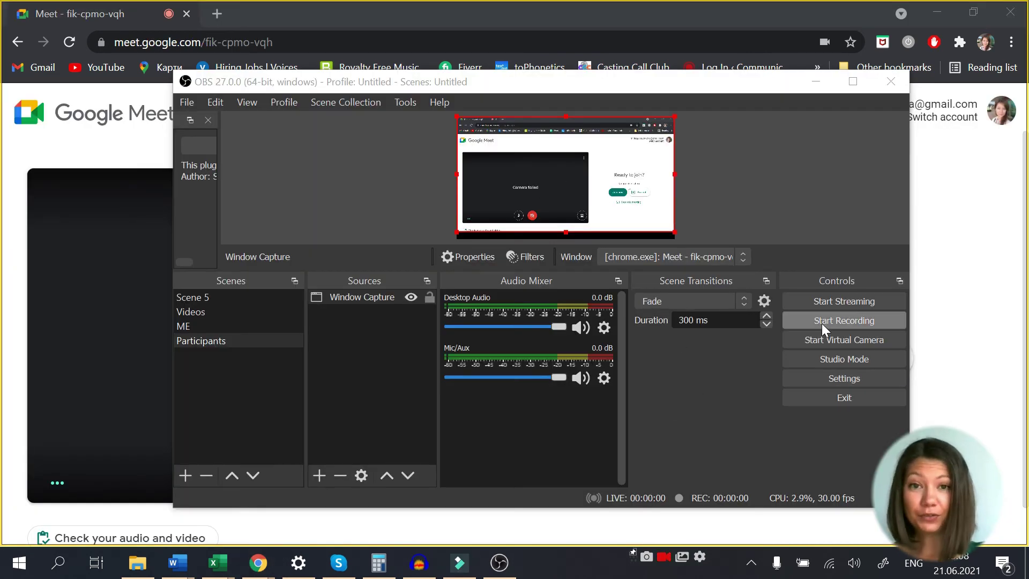
Step: Go live from the Participants scene and bring up the Live Broadcast Panel window
click(844, 302)
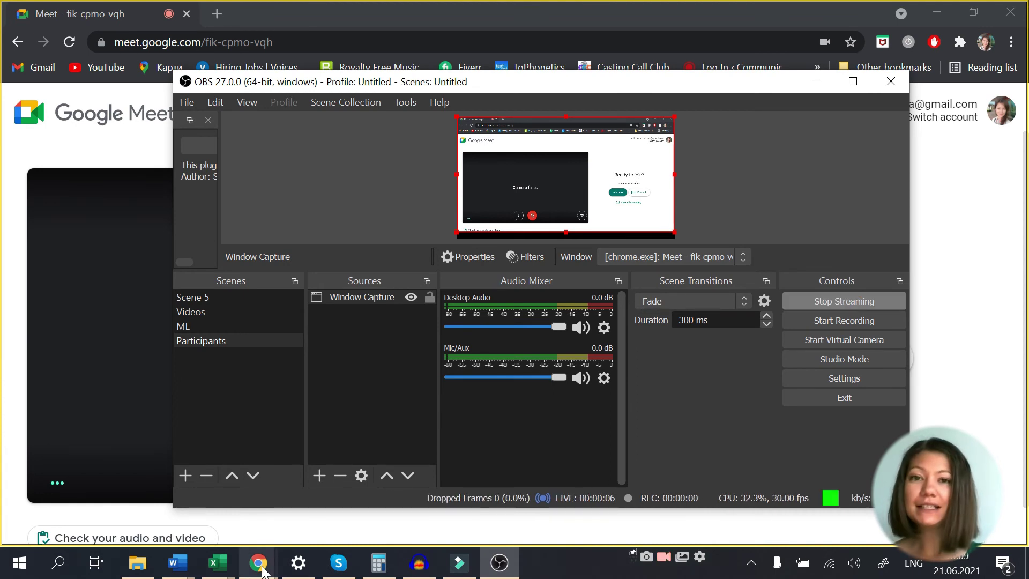
mouse_move(259, 561)
click(305, 508)
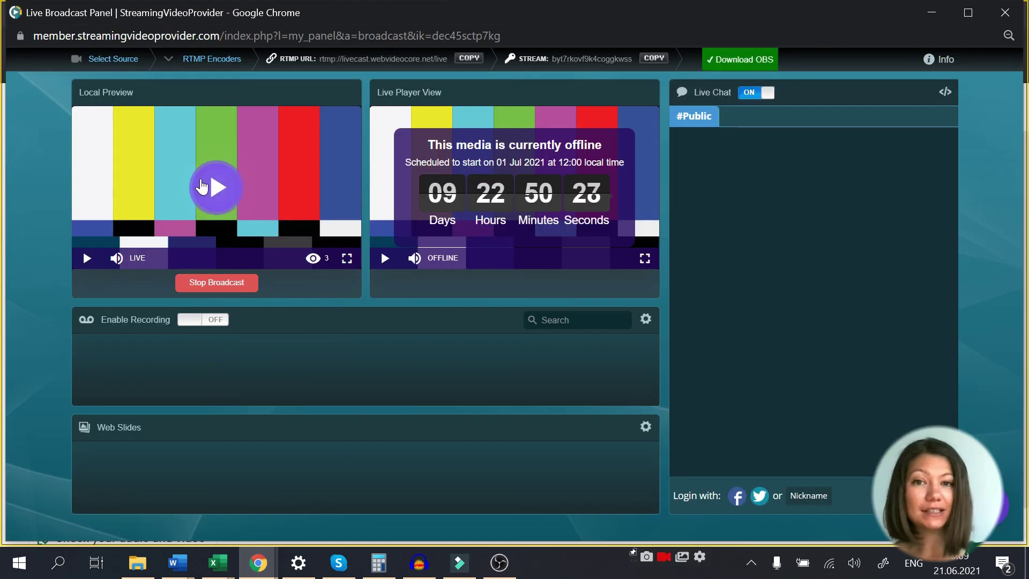
Step: Play the Live Broadcast Panel's local preview to verify the Meet feed arrives live
click(201, 178)
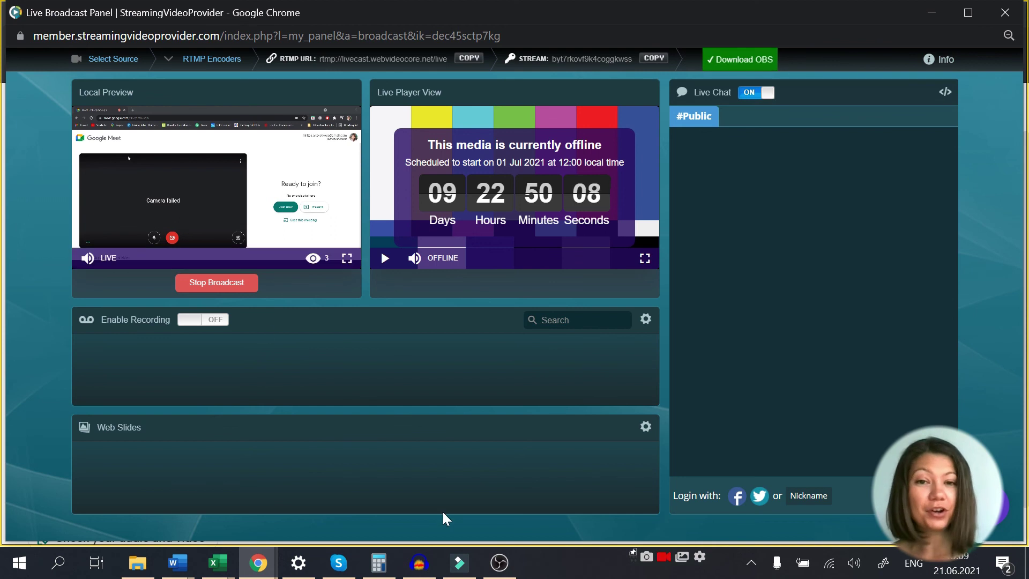
click(500, 562)
Step: Cycle the live stream through Videos, ME, Participants and Videos, ending on ME
click(235, 316)
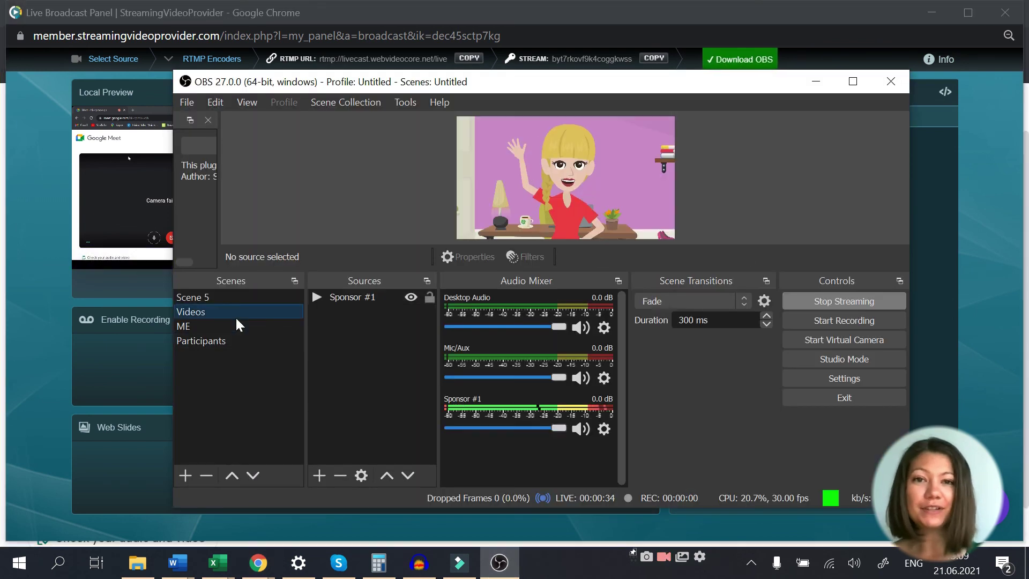
click(236, 323)
click(234, 341)
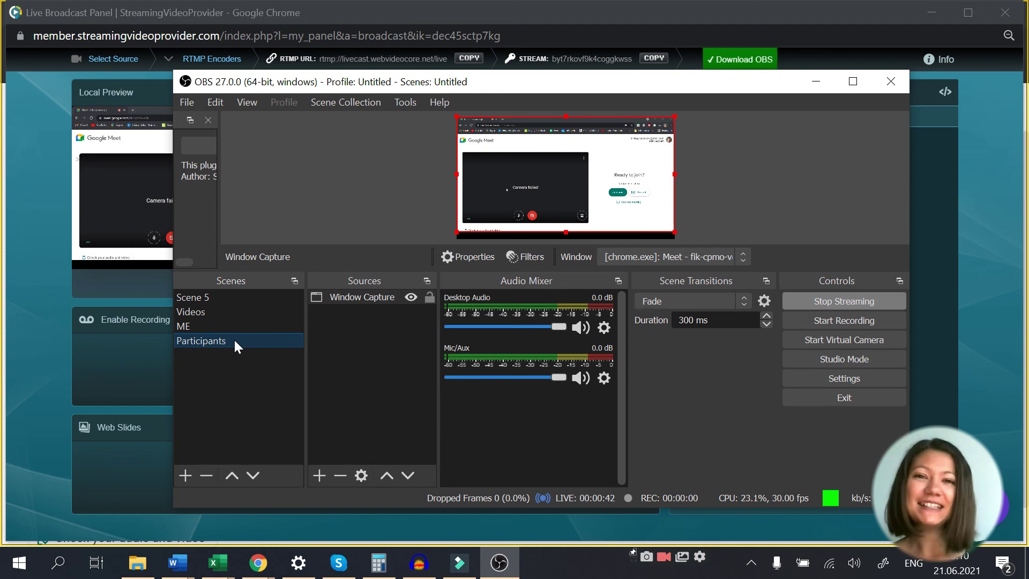
click(256, 311)
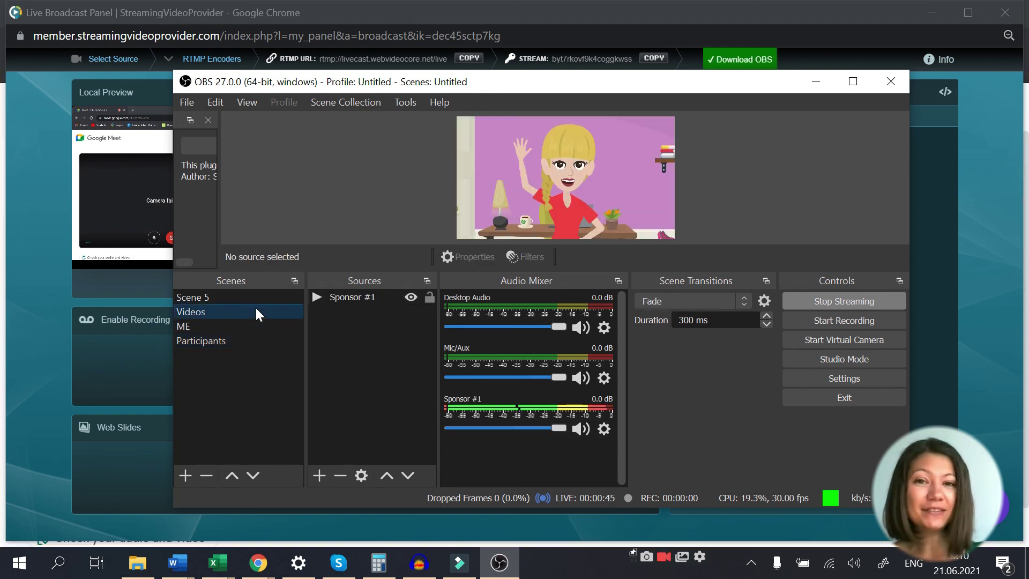
click(248, 330)
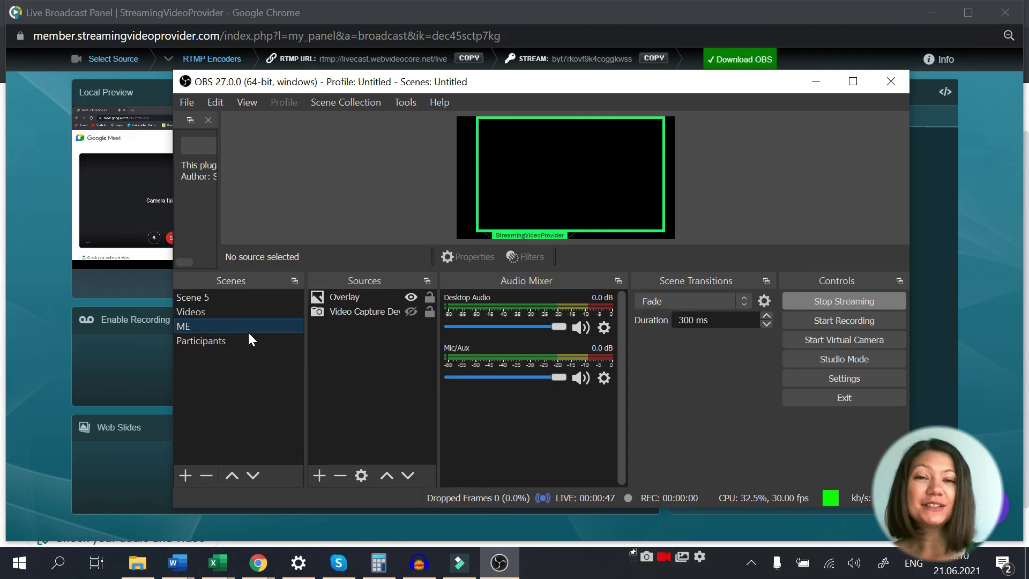